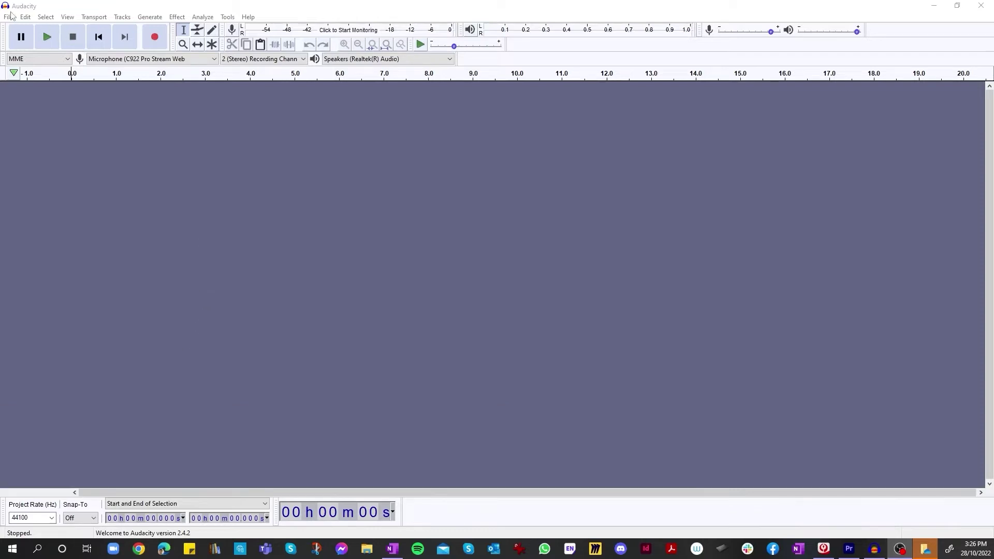
# Keep the C922 microphone input, stereo recording and Realtek speakers for playback.
pyautogui.click(194, 61)
pyautogui.click(194, 61)
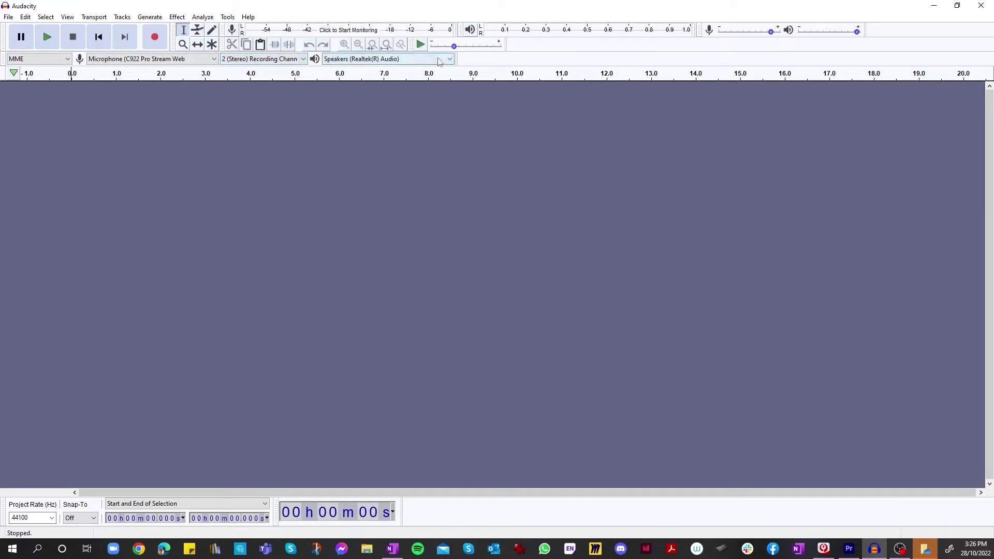
pyautogui.click(201, 58)
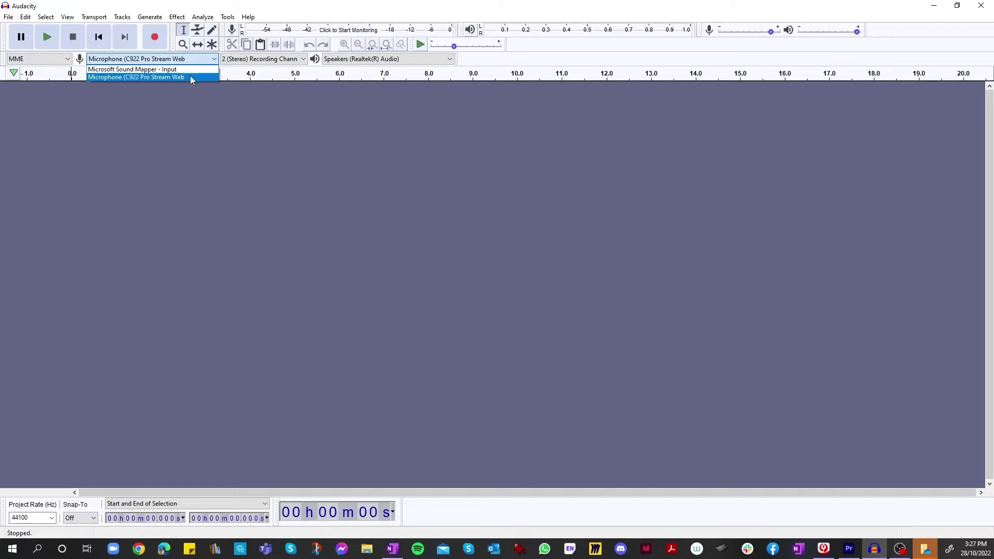
pyautogui.click(190, 75)
pyautogui.click(284, 61)
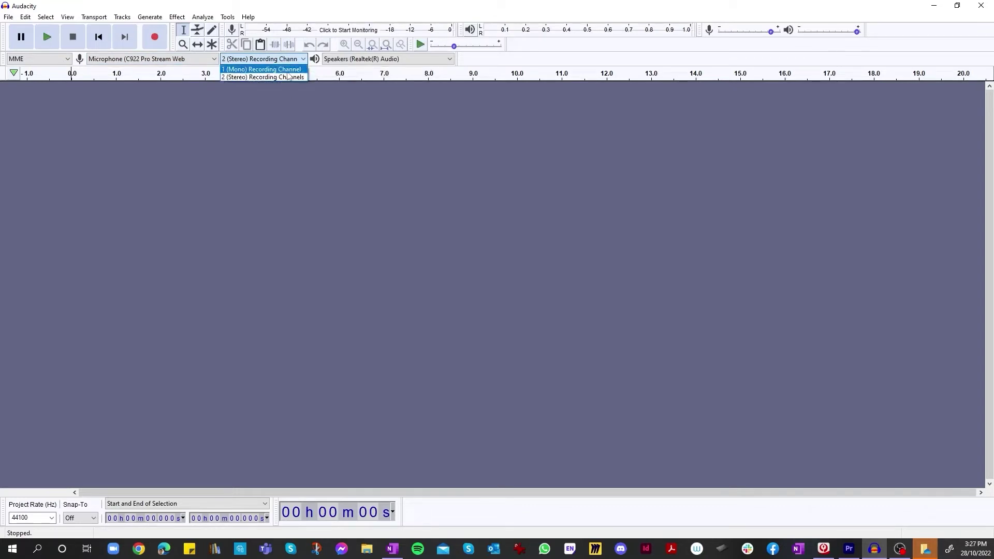
pyautogui.click(285, 77)
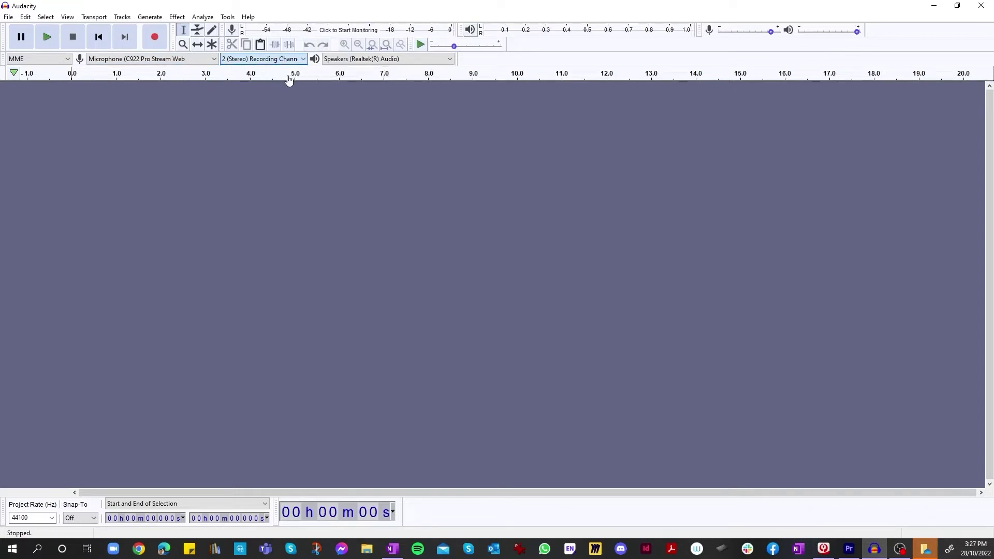
pyautogui.click(354, 61)
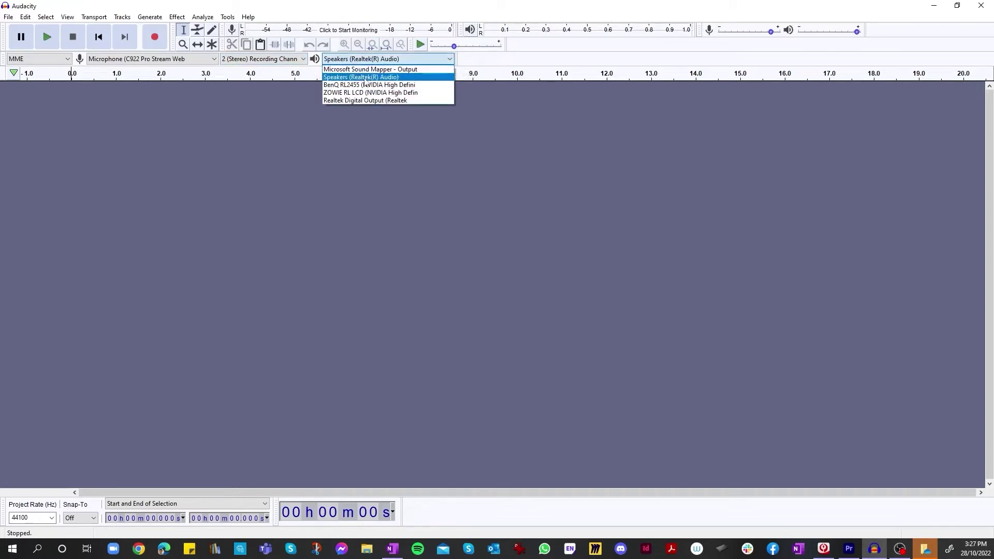
pyautogui.click(365, 78)
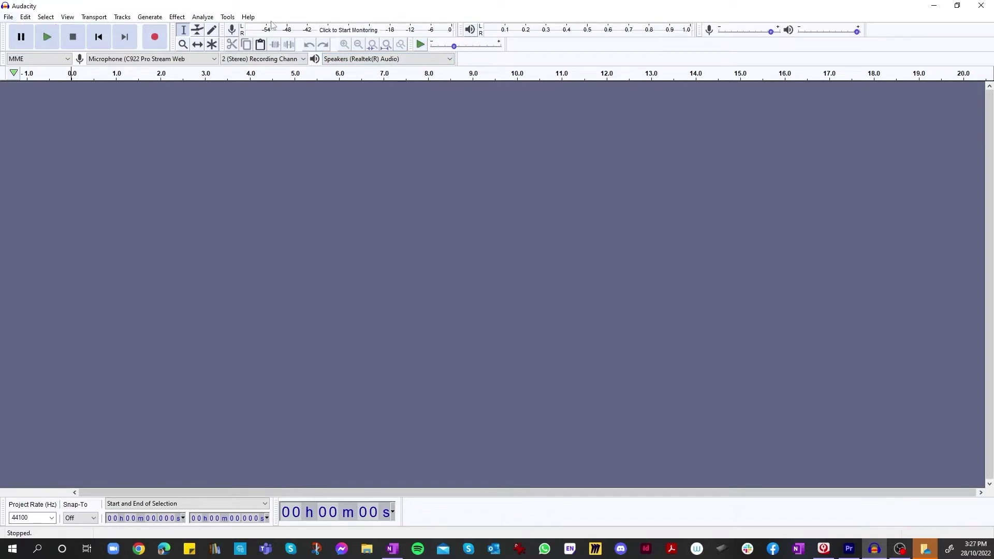
# Look through the File menu and the other menu-bar commands.
pyautogui.click(8, 16)
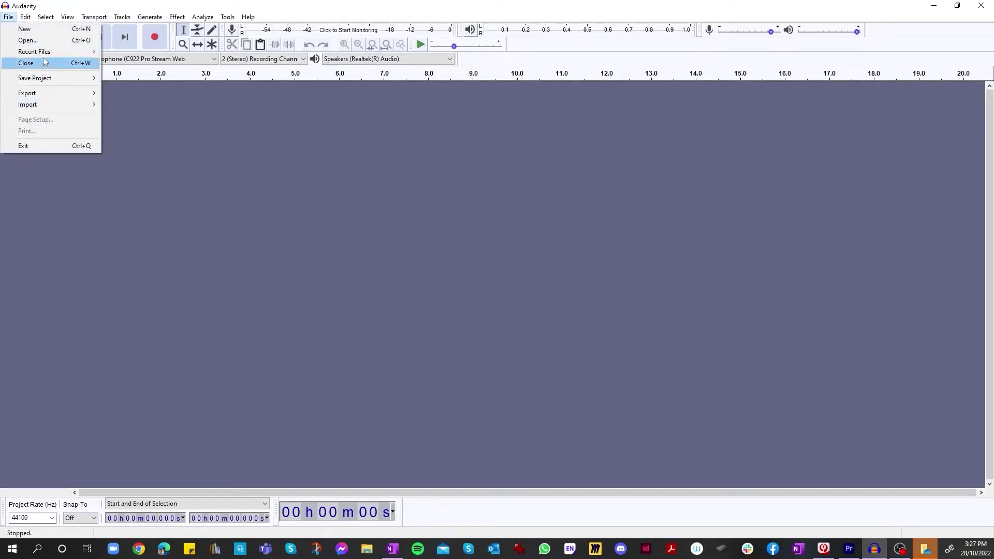
pyautogui.moveTo(52, 93)
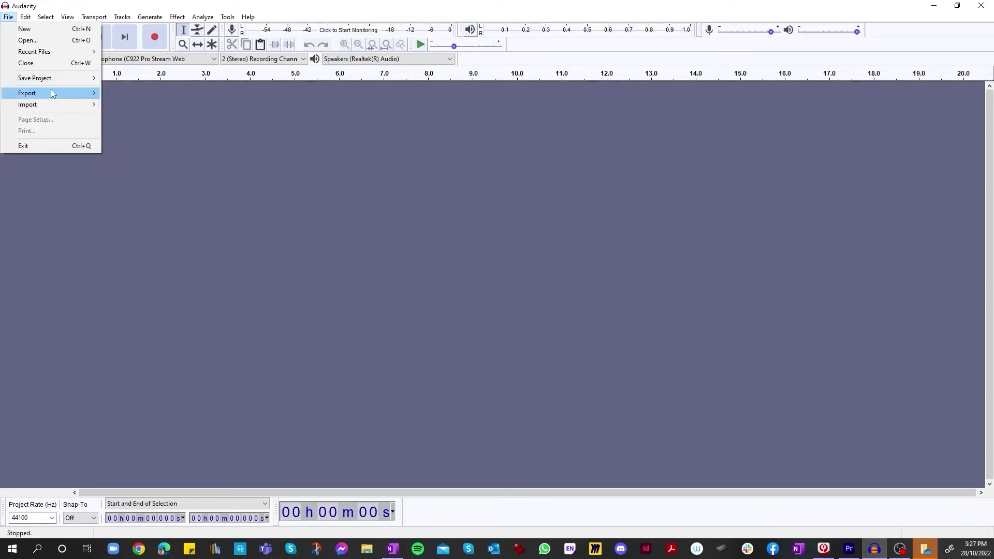
pyautogui.moveTo(27, 17)
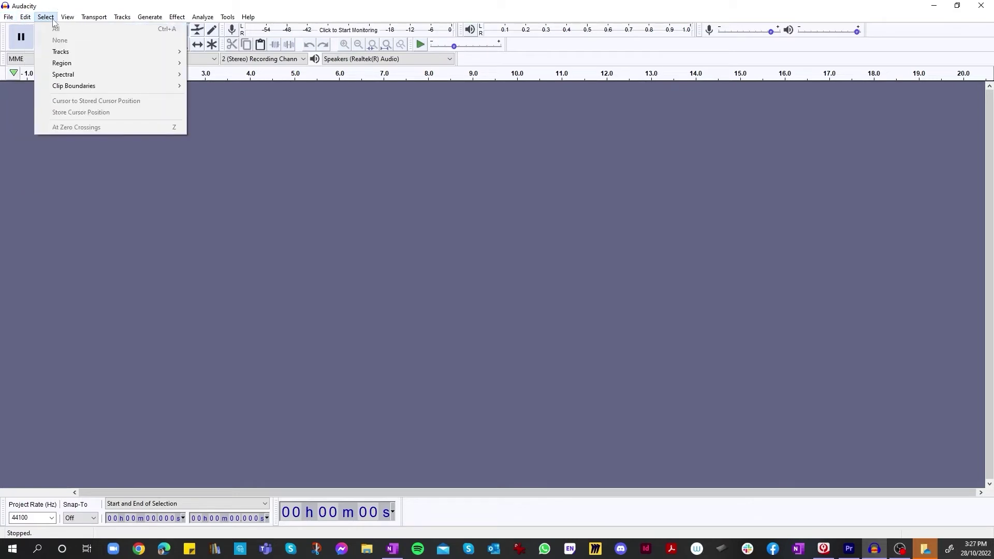
pyautogui.moveTo(89, 21)
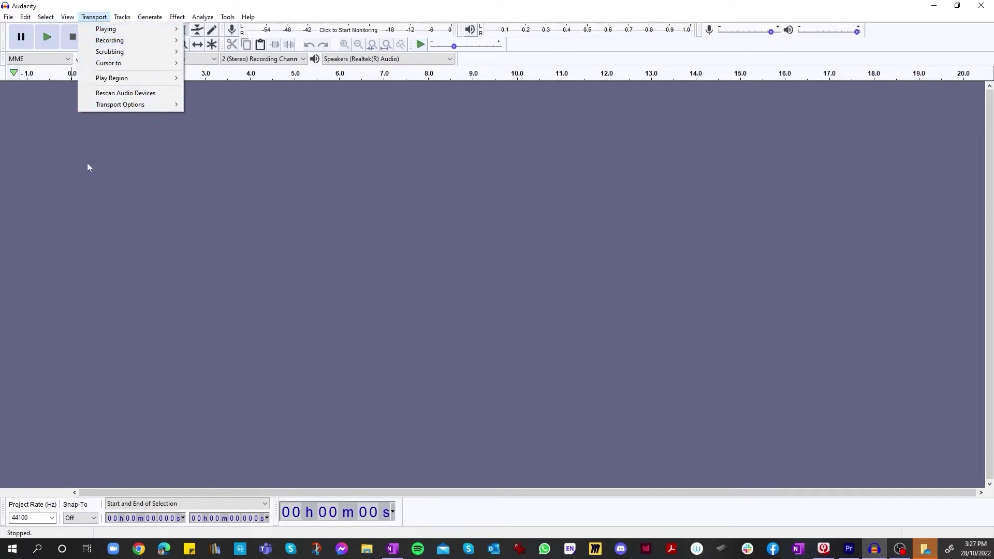
pyautogui.moveTo(133, 22)
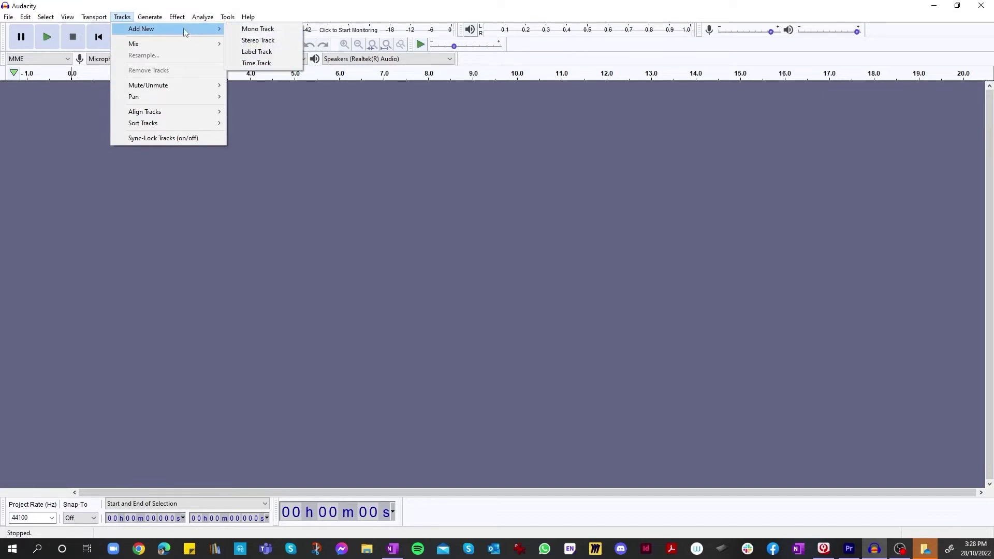
pyautogui.moveTo(174, 17)
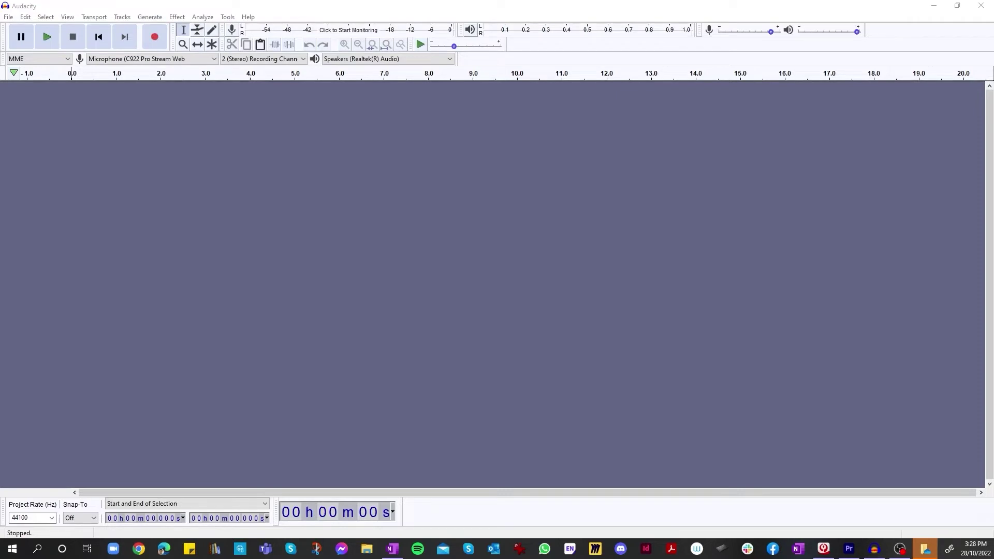
# Browse the Generate, Effect, Tools and Help menus, then record a 17-second stereo voiceover.
pyautogui.click(288, 4)
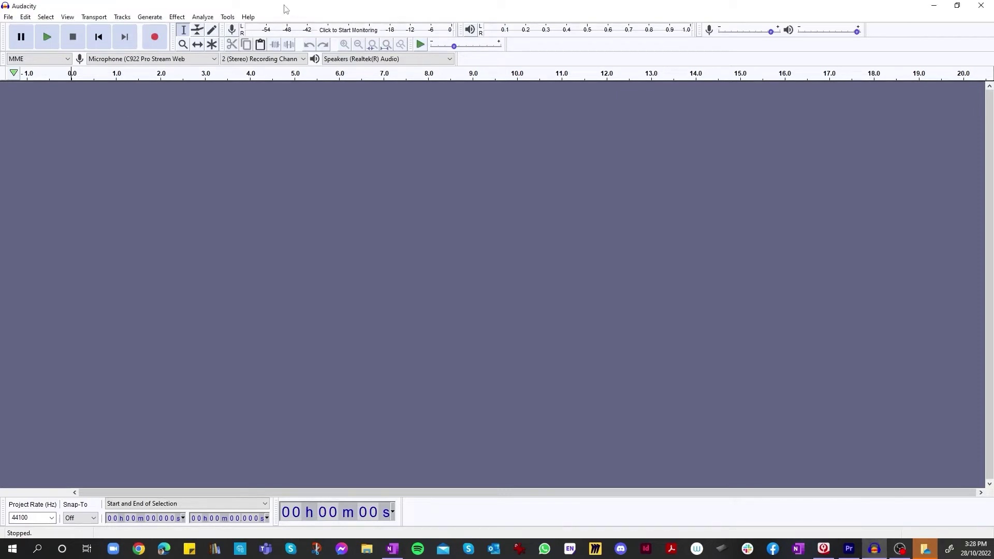
pyautogui.click(142, 19)
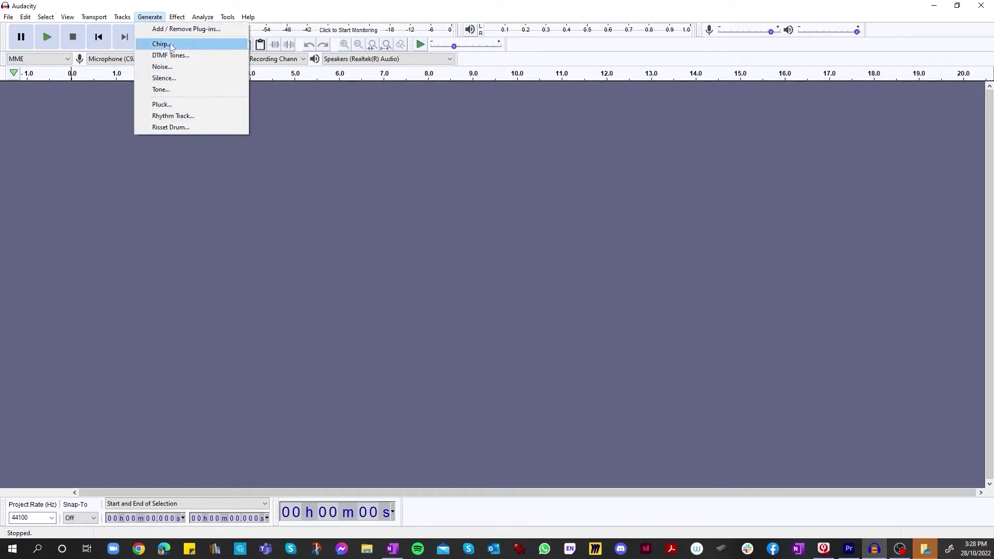
pyautogui.click(177, 17)
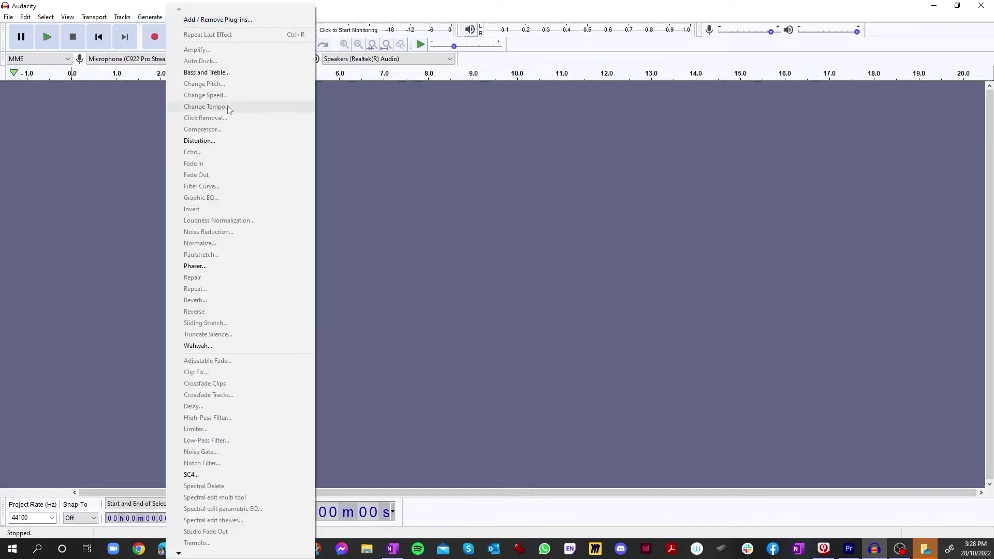
pyautogui.click(129, 5)
pyautogui.click(228, 17)
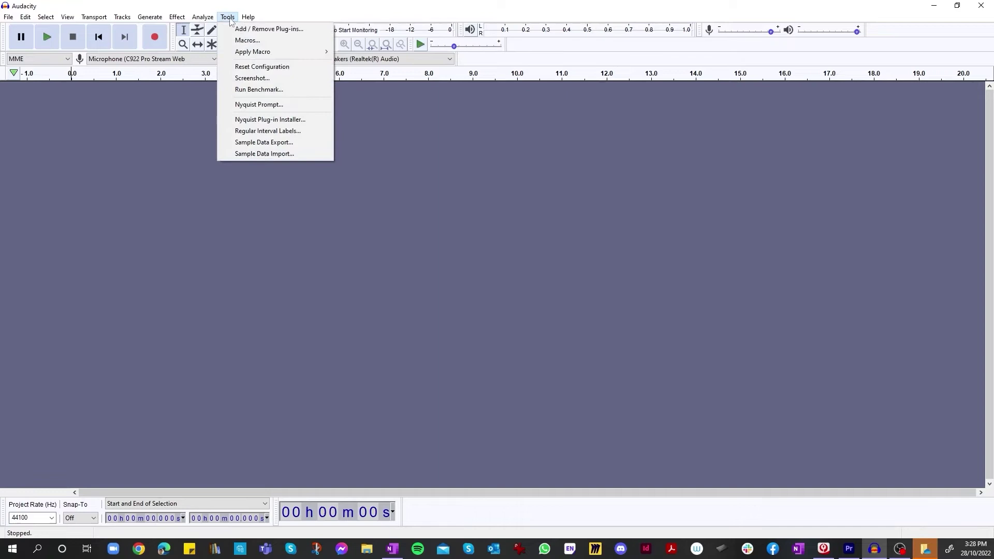
pyautogui.moveTo(249, 19)
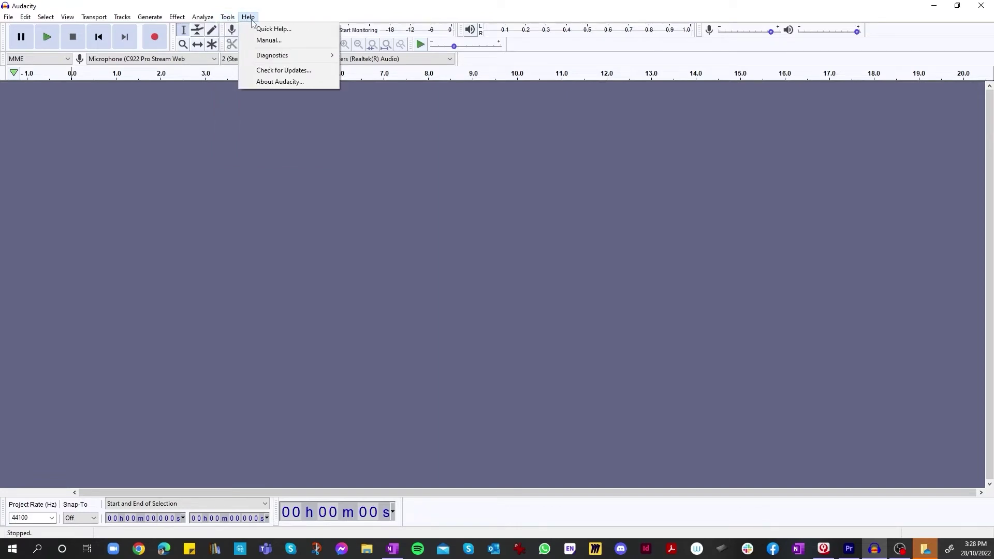
pyautogui.click(387, 6)
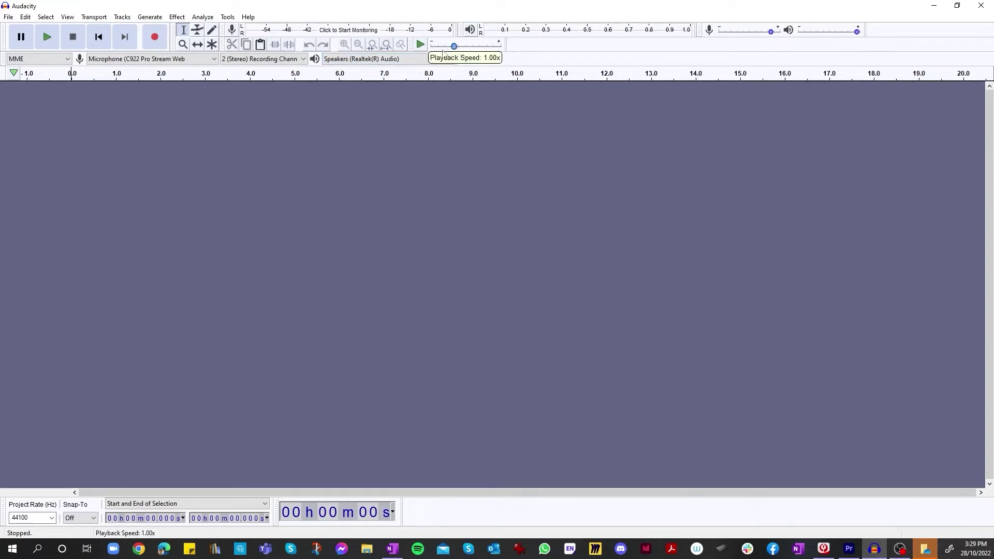
pyautogui.click(162, 41)
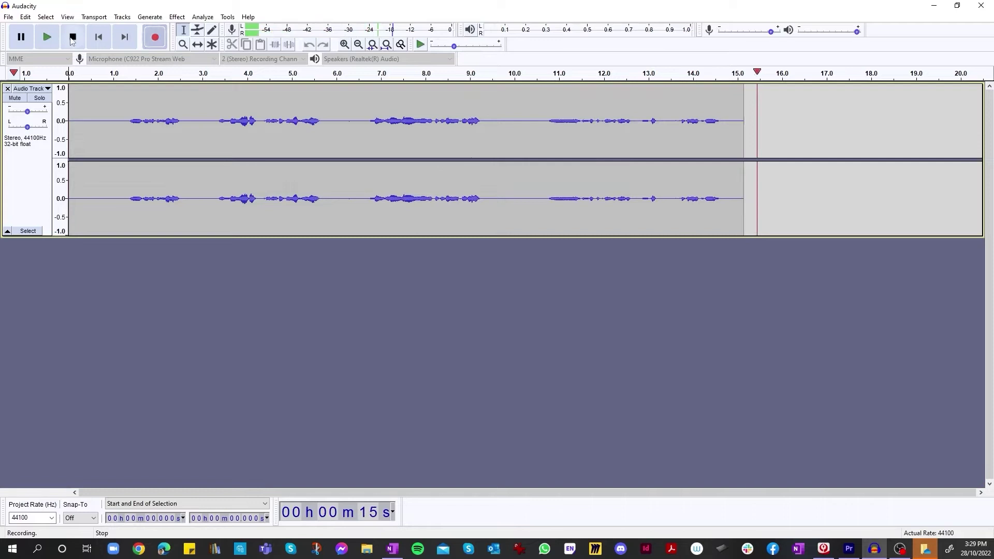
pyautogui.press('space')
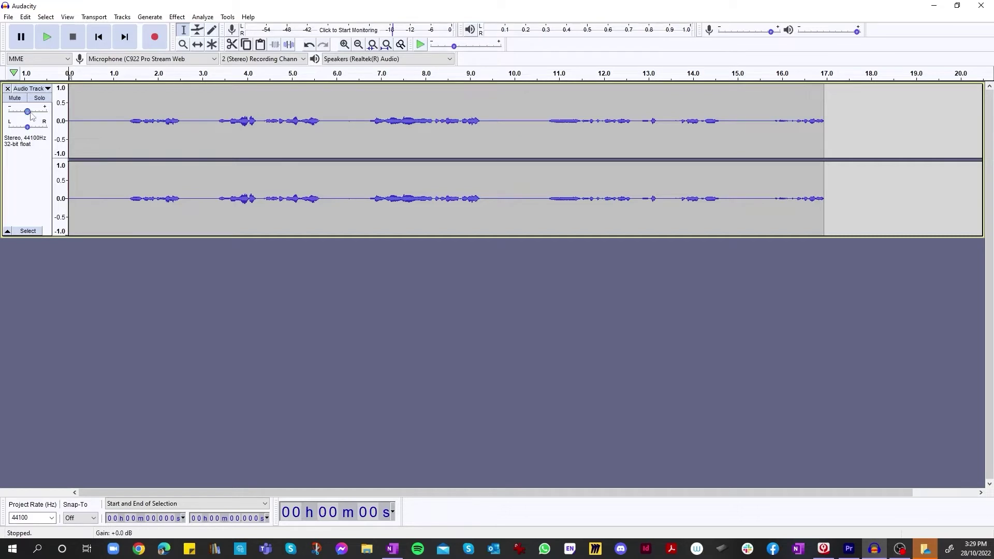
pyautogui.moveTo(31, 113); pyautogui.dragTo(31, 115)
pyautogui.moveTo(29, 129)
pyautogui.mouseDown()
pyautogui.moveTo(9, 136)
pyautogui.moveTo(44, 141)
pyautogui.moveTo(28, 145)
pyautogui.mouseUp()
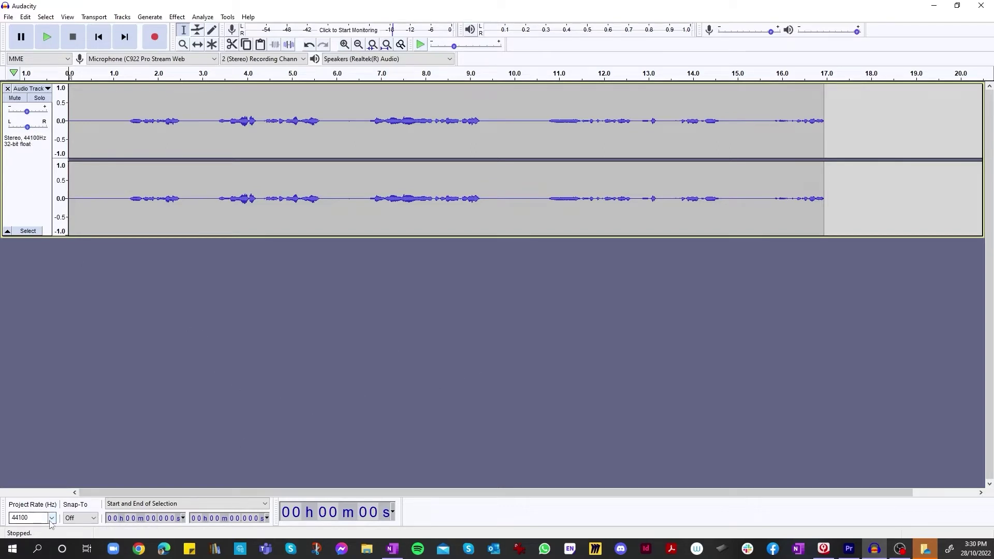
pyautogui.click(47, 37)
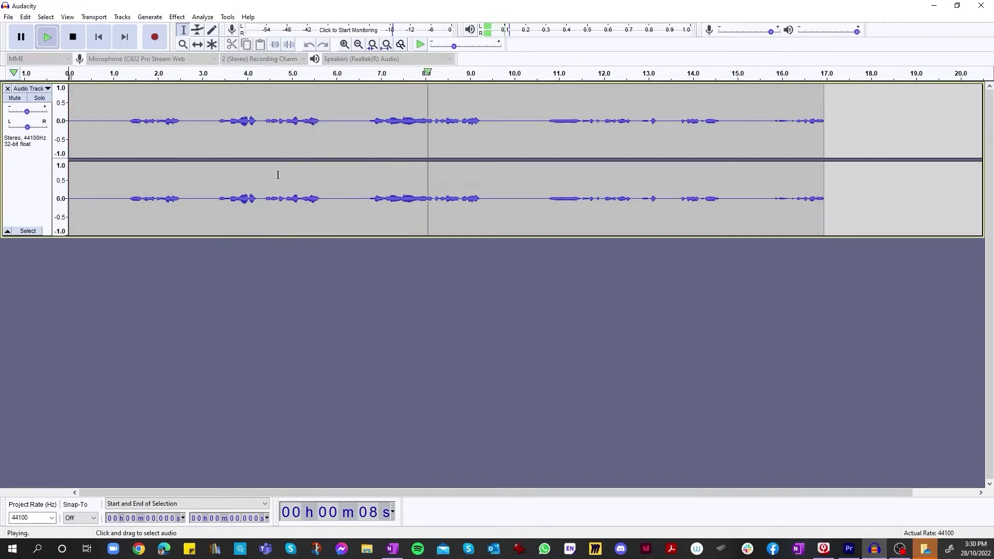
pyautogui.click(76, 45)
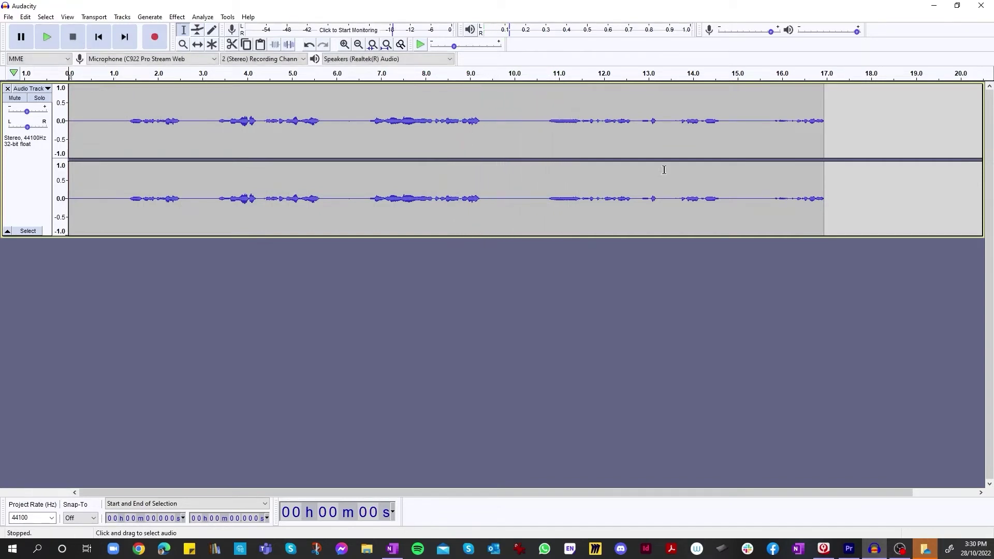
# Cut the silent pause around 9.4 seconds out of the voiceover.
pyautogui.click(235, 45)
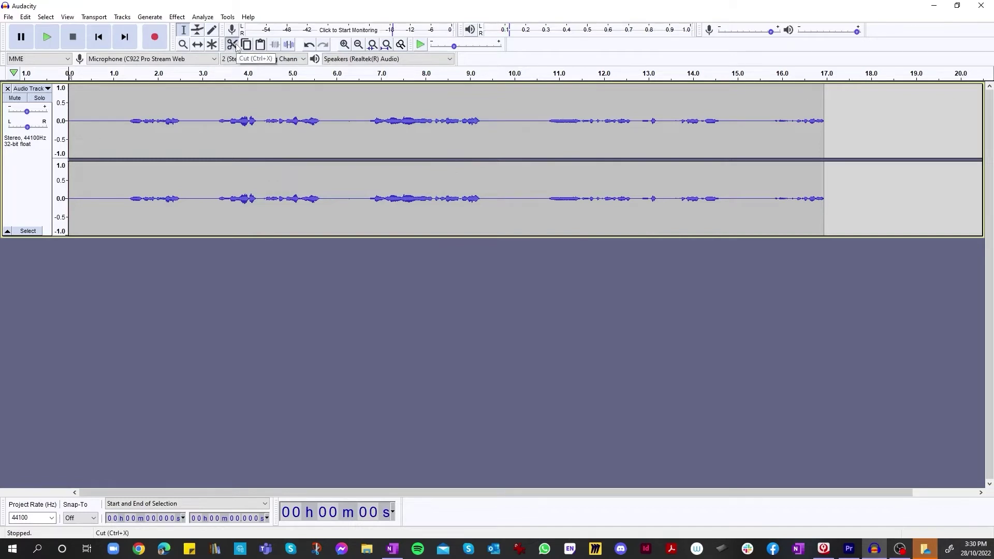
pyautogui.click(573, 289)
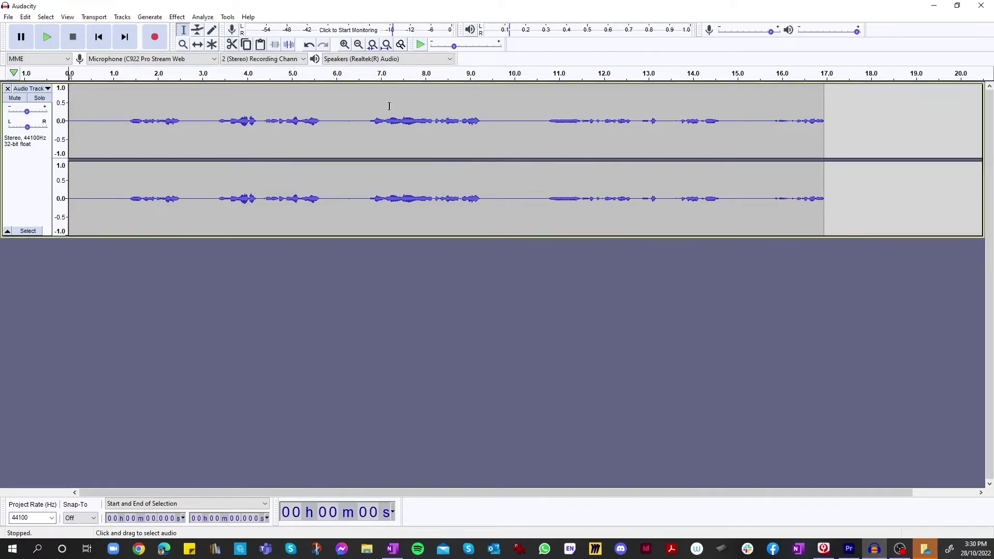
pyautogui.moveTo(487, 123); pyautogui.dragTo(543, 119)
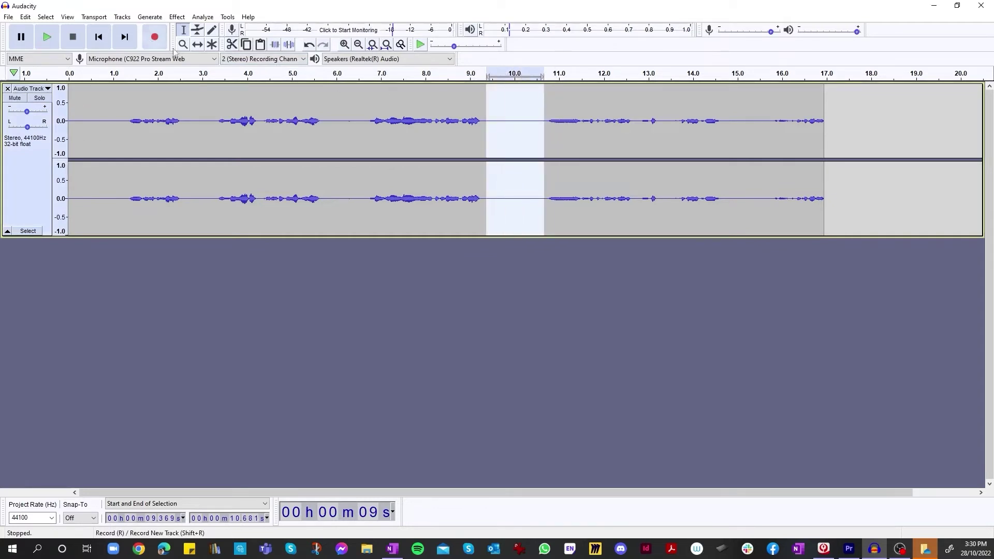
pyautogui.click(231, 44)
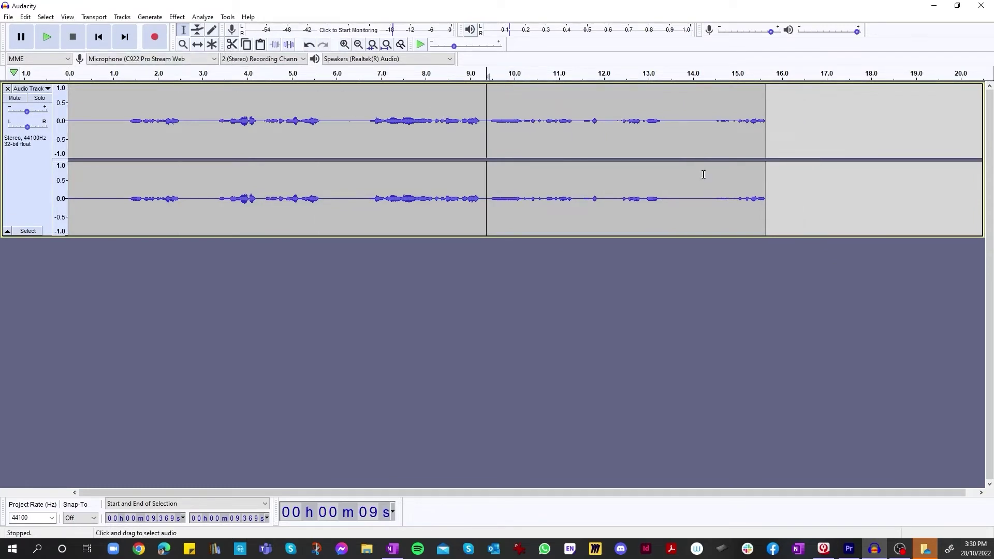
pyautogui.click(515, 131)
pyautogui.click(488, 120)
# Cut the pauses at 5.7–6.7 s and 2.6–3.3 s, then select the silent opening 1.2 s.
pyautogui.moveTo(367, 122); pyautogui.dragTo(322, 122)
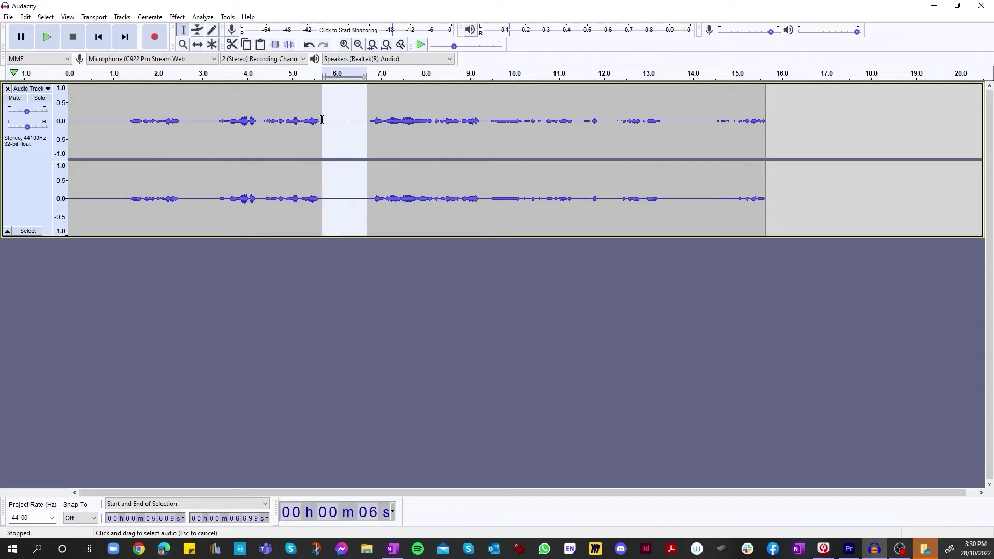
pyautogui.click(232, 44)
pyautogui.moveTo(215, 115); pyautogui.dragTo(187, 115)
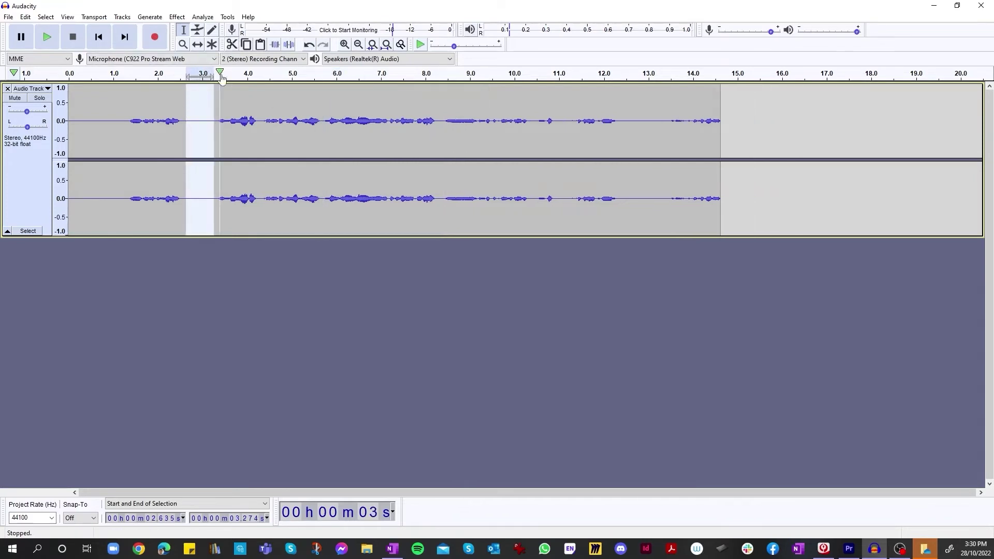
pyautogui.click(232, 45)
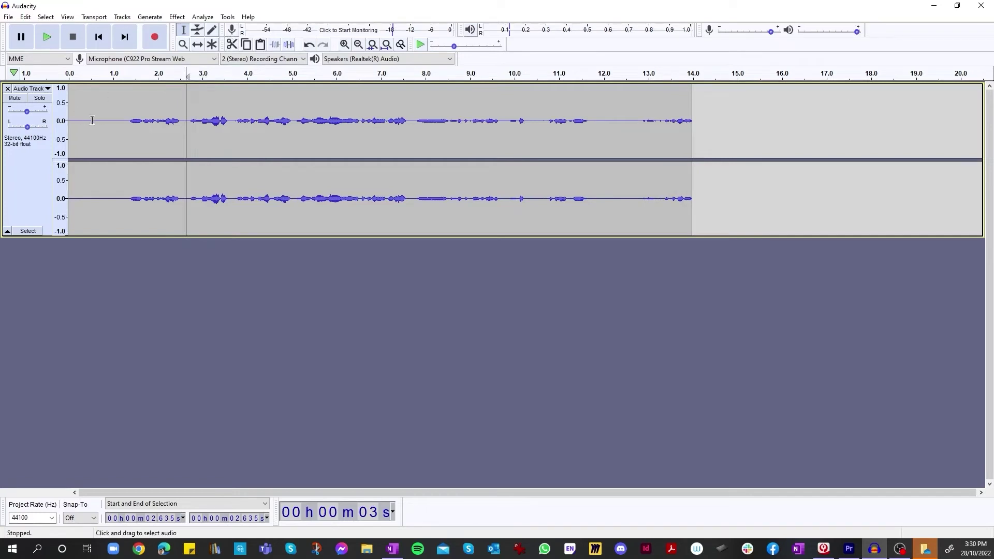
pyautogui.moveTo(122, 116); pyautogui.dragTo(69, 115)
# Cut the silent opening and the 10.5–11.5 s pause from the voiceover.
pyautogui.click(232, 45)
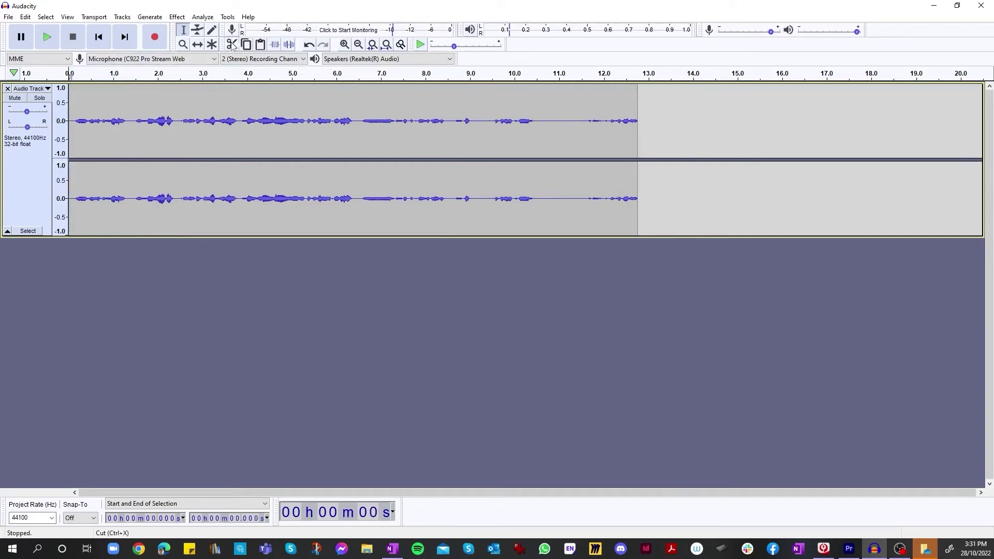
pyautogui.moveTo(536, 118); pyautogui.dragTo(582, 119)
pyautogui.click(238, 46)
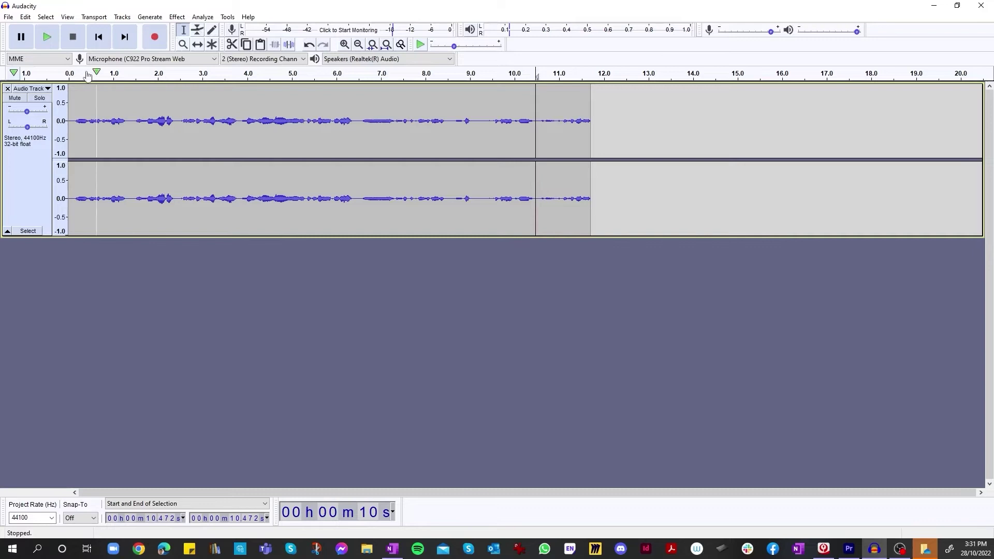
# Play back the trimmed voiceover, including the 4.8–8.7 s stretch and the opening 2.6 s.
pyautogui.click(55, 39)
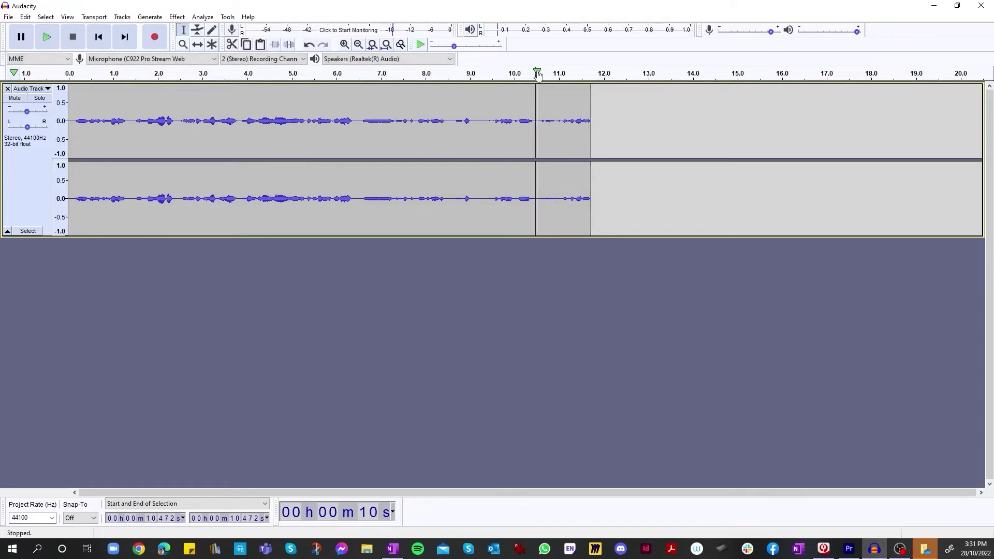
pyautogui.moveTo(293, 103); pyautogui.dragTo(325, 105)
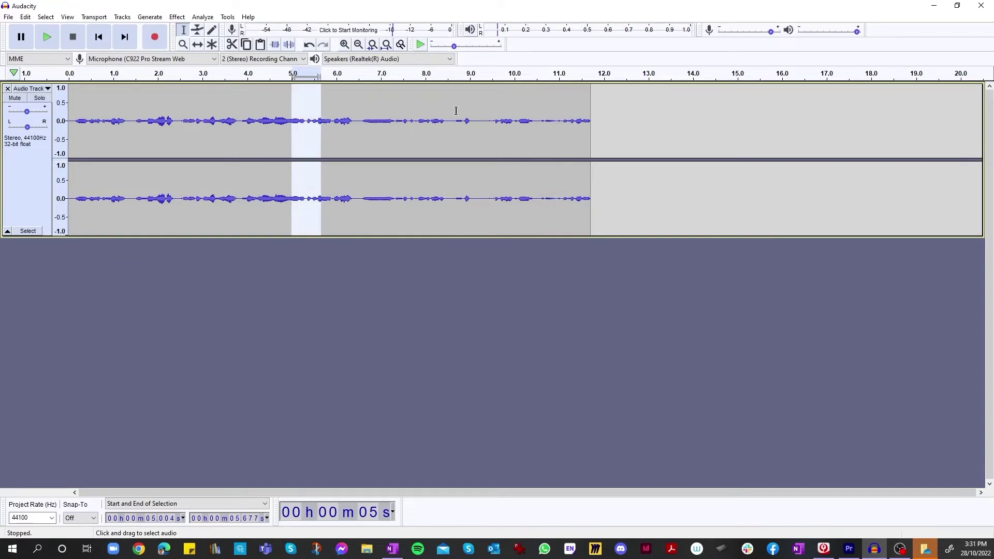
pyautogui.moveTo(456, 111); pyautogui.dragTo(284, 105)
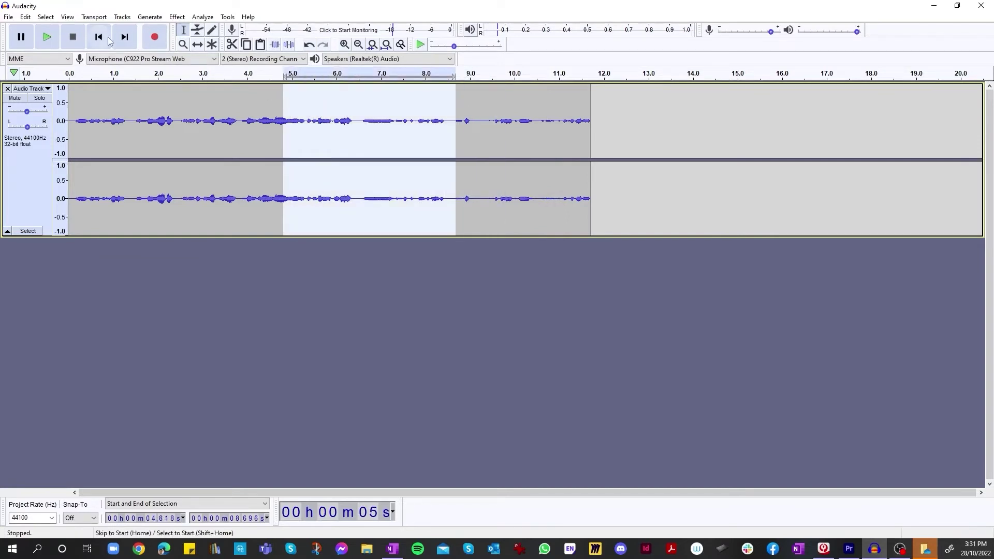
pyautogui.click(47, 37)
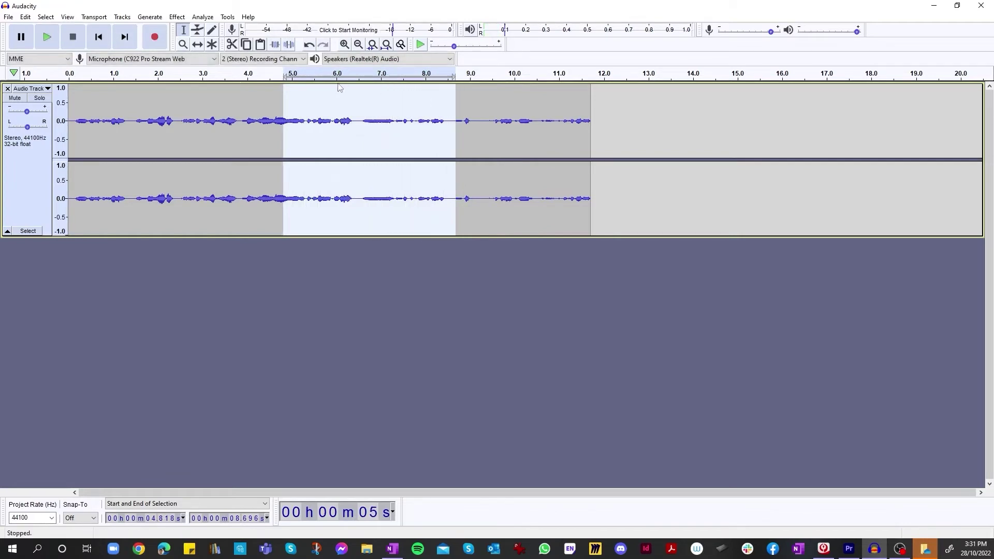
pyautogui.click(387, 337)
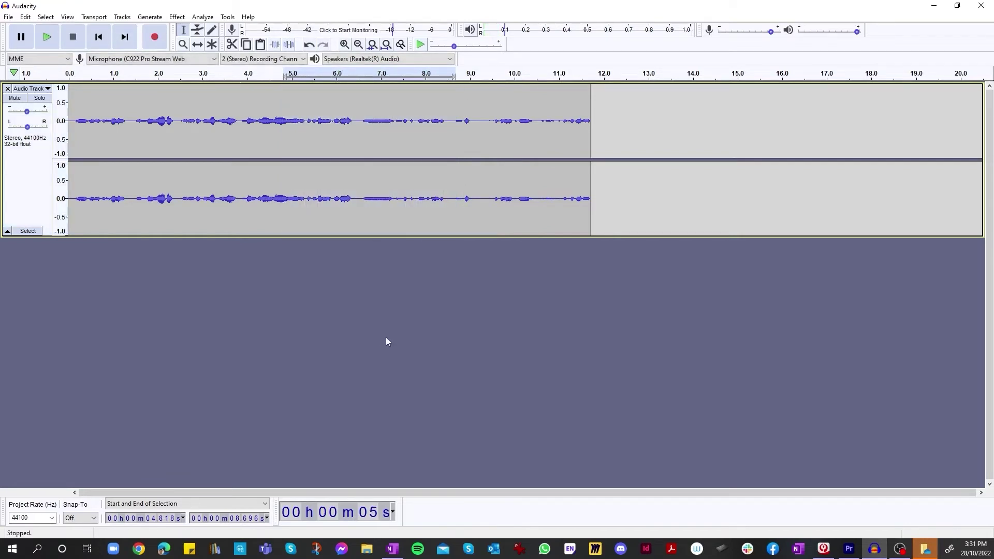
pyautogui.click(290, 76)
pyautogui.moveTo(69, 77); pyautogui.dragTo(187, 81)
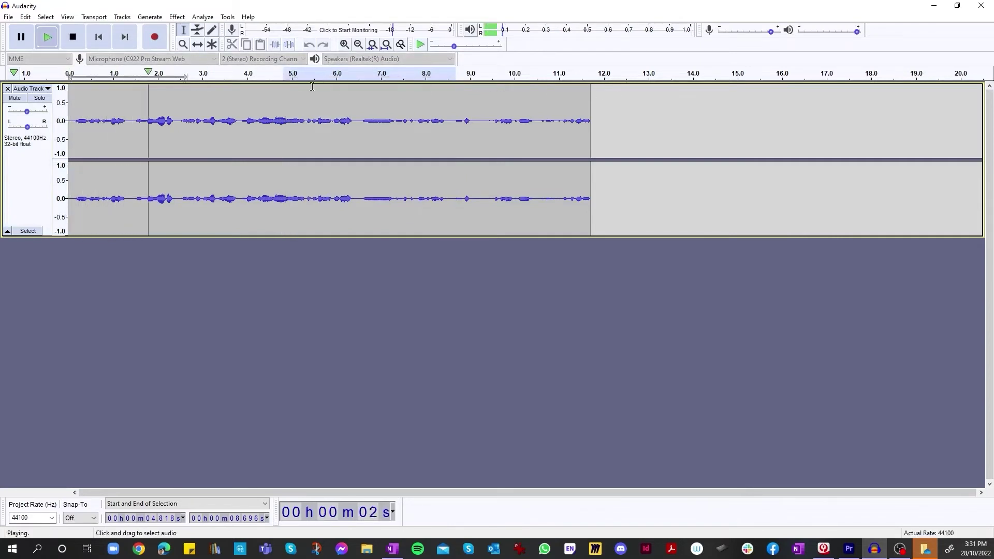
pyautogui.click(322, 226)
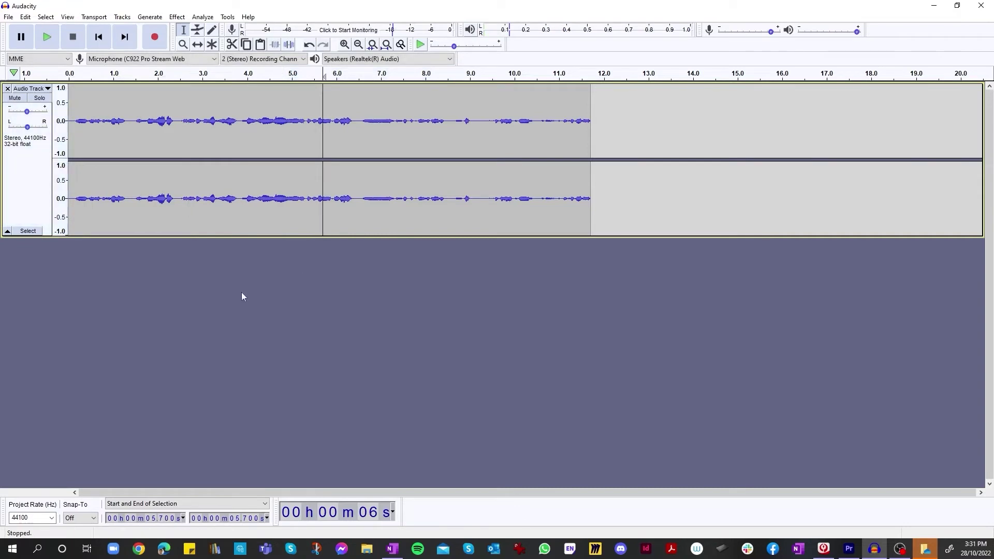
pyautogui.moveTo(203, 233); pyautogui.dragTo(201, 233)
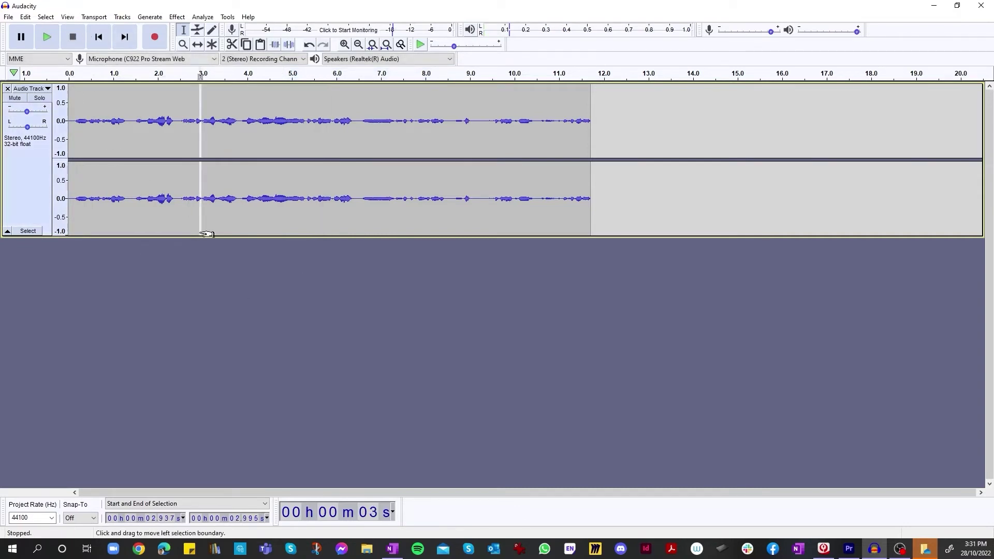
pyautogui.click(166, 318)
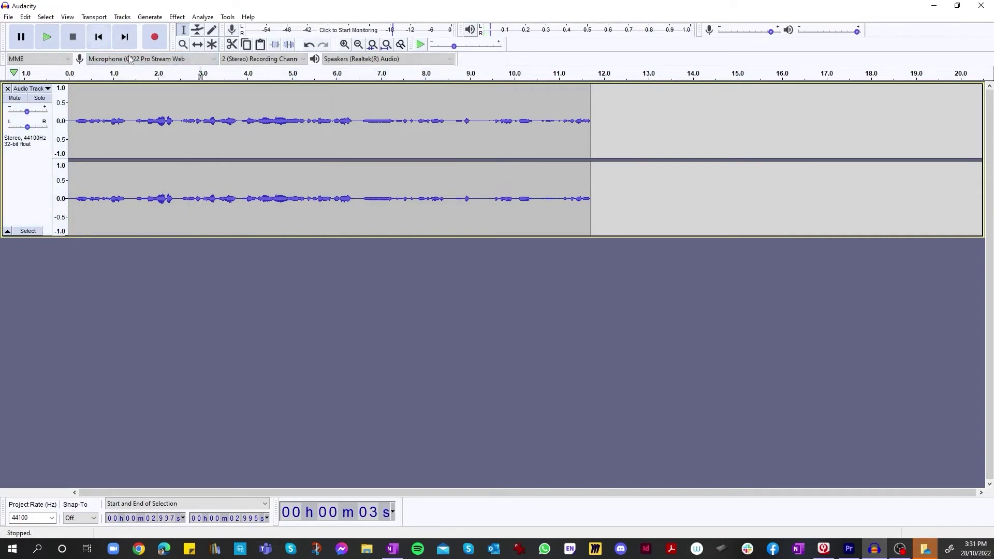
pyautogui.click(204, 76)
pyautogui.moveTo(214, 76); pyautogui.dragTo(70, 76)
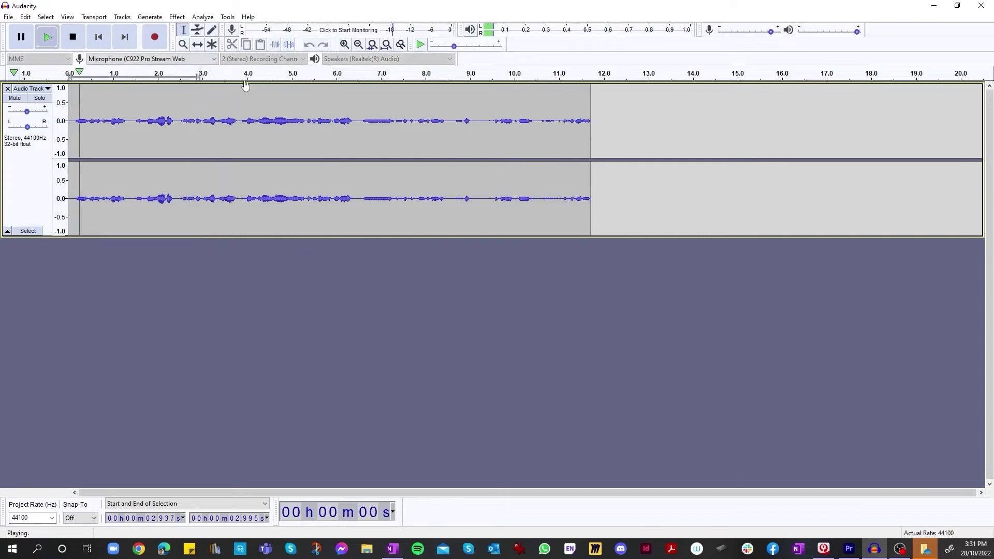
pyautogui.moveTo(312, 103); pyautogui.dragTo(69, 104)
pyautogui.click(48, 36)
pyautogui.click(52, 36)
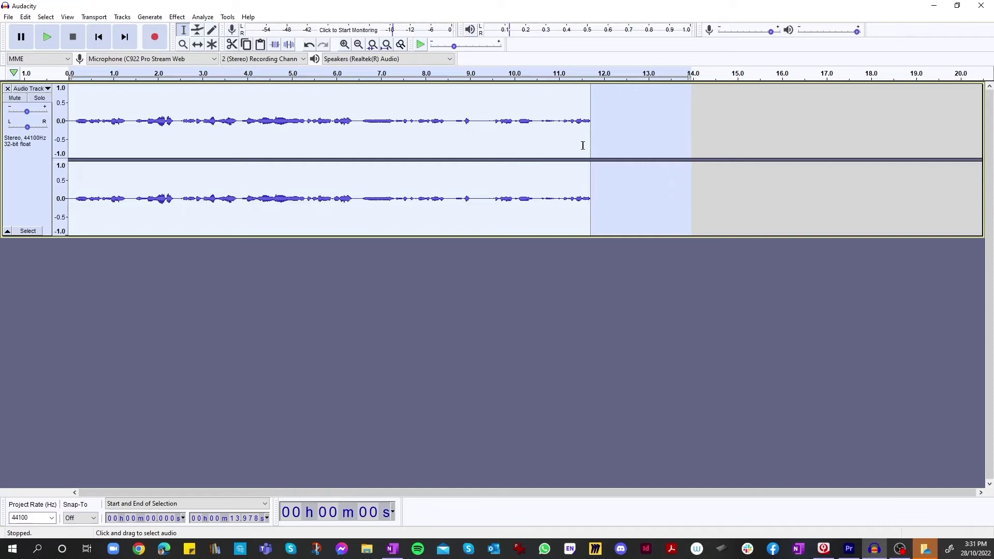
pyautogui.click(489, 424)
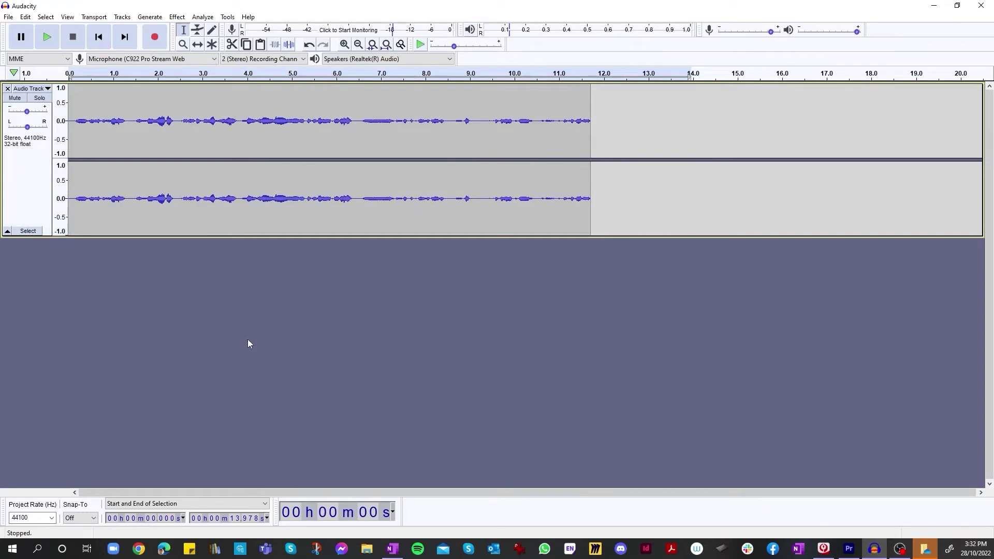
# Select the first phrase of speech, from 0.14 to 1.37 seconds.
pyautogui.moveTo(75, 127); pyautogui.dragTo(137, 133)
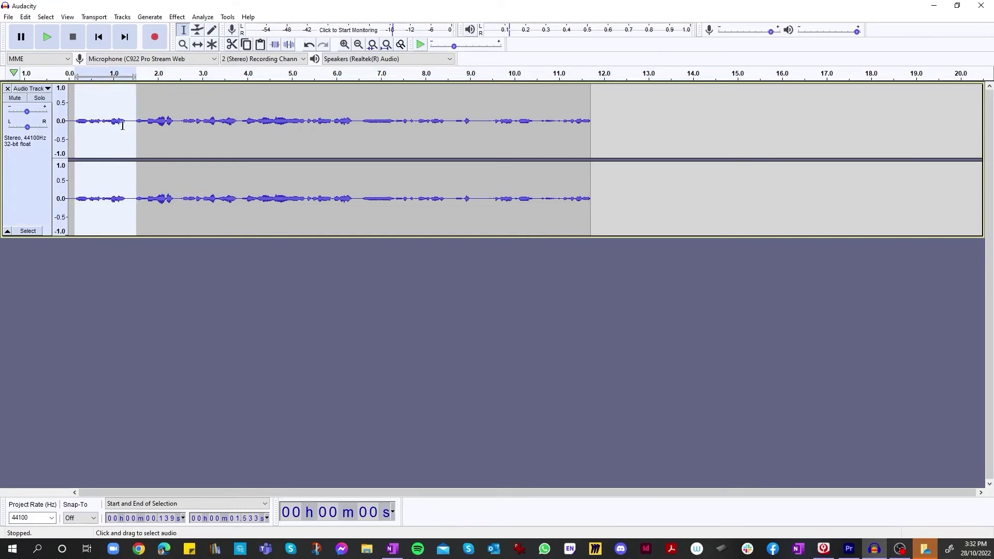
pyautogui.click(122, 129)
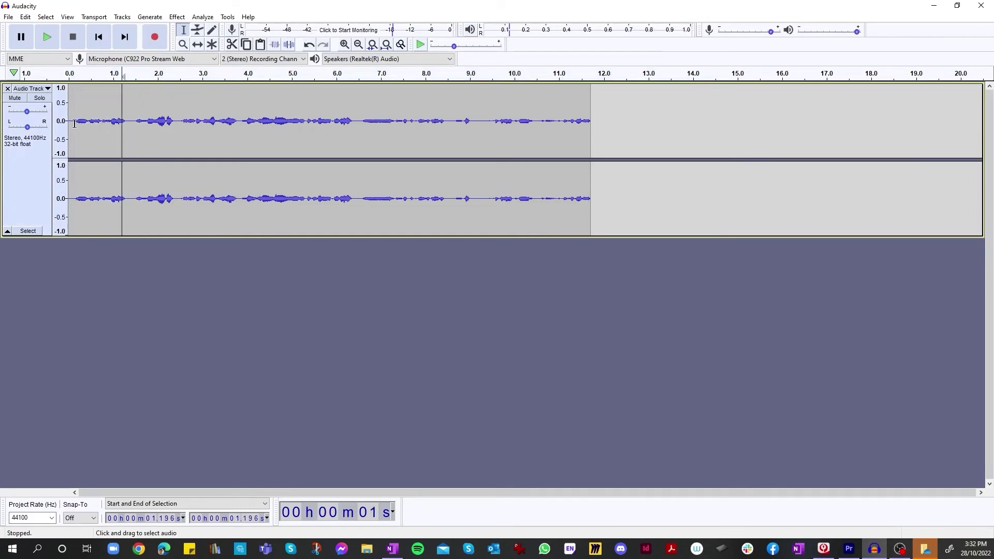
pyautogui.moveTo(76, 125); pyautogui.dragTo(129, 117)
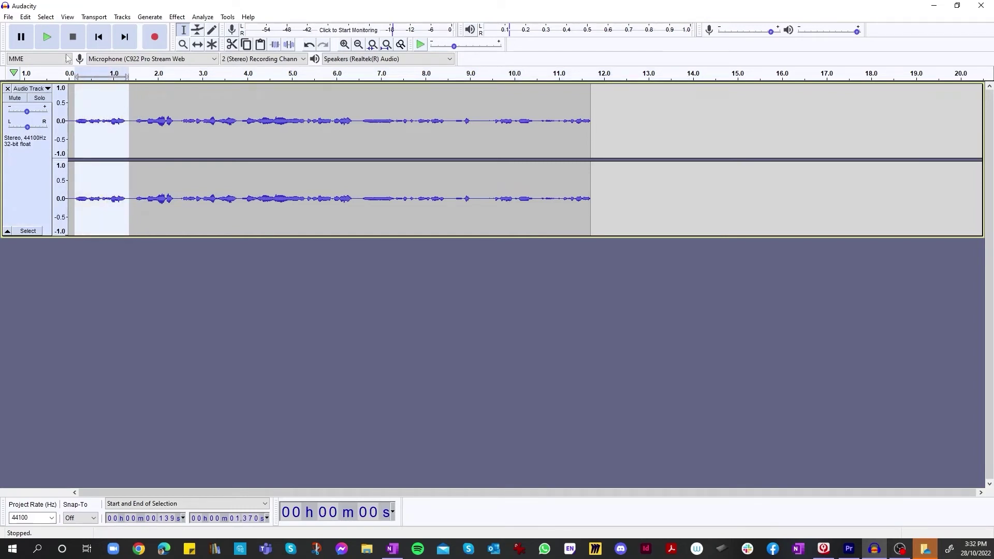
# Start exporting the selection over Audacity Demo Pt1.mp3, cancel at Edit Metadata Tags, and deselect.
pyautogui.click(8, 17)
pyautogui.moveTo(36, 97)
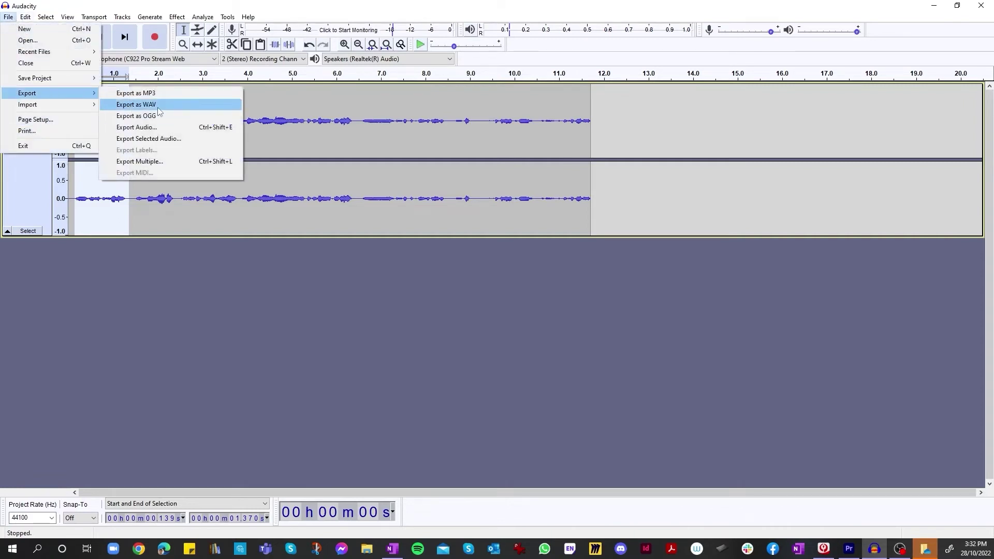
pyautogui.click(185, 138)
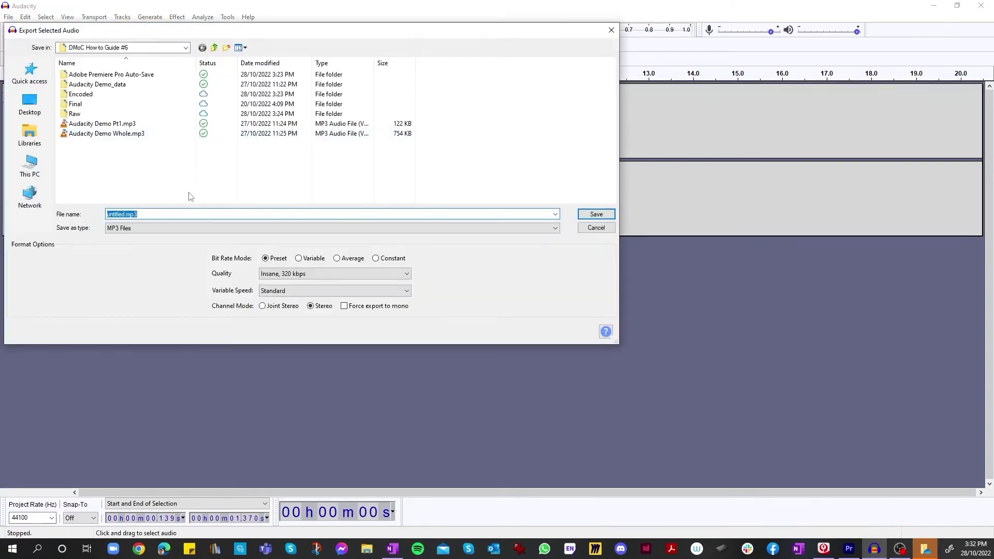
pyautogui.doubleClick(136, 125)
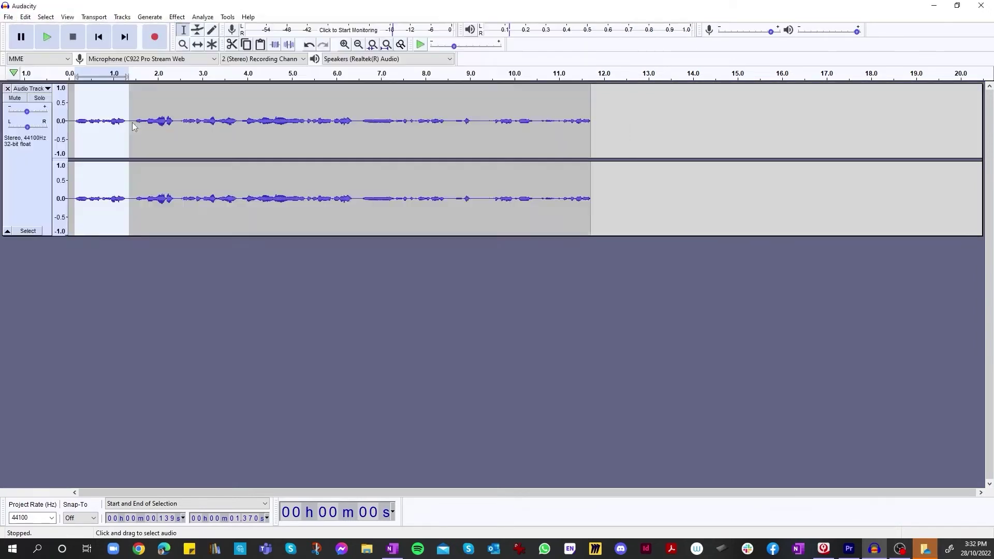
pyautogui.click(584, 278)
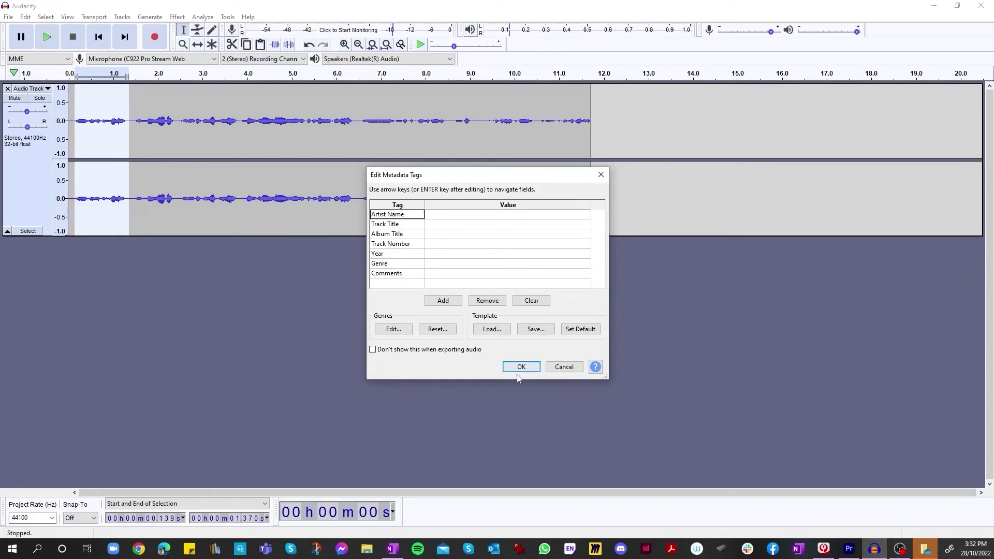
pyautogui.click(569, 369)
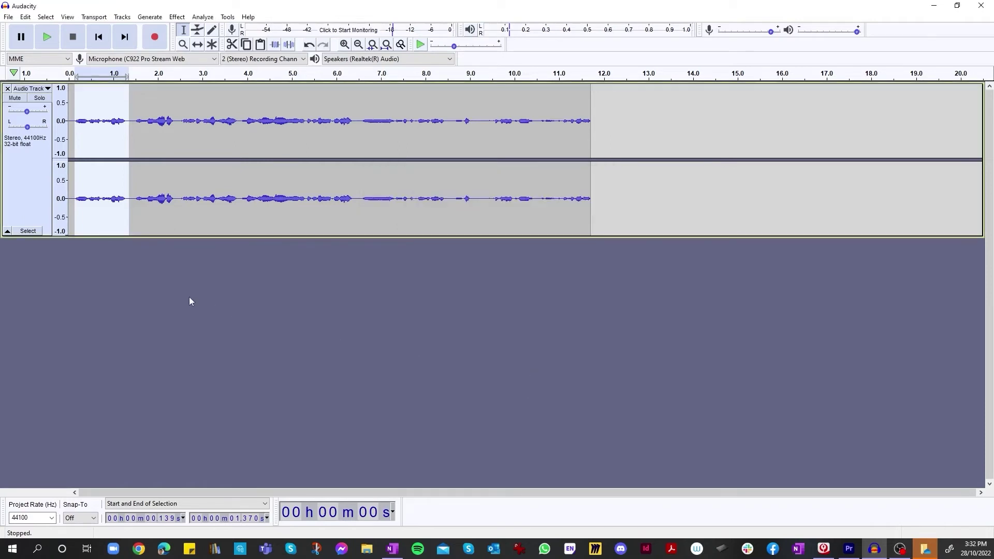
pyautogui.click(188, 259)
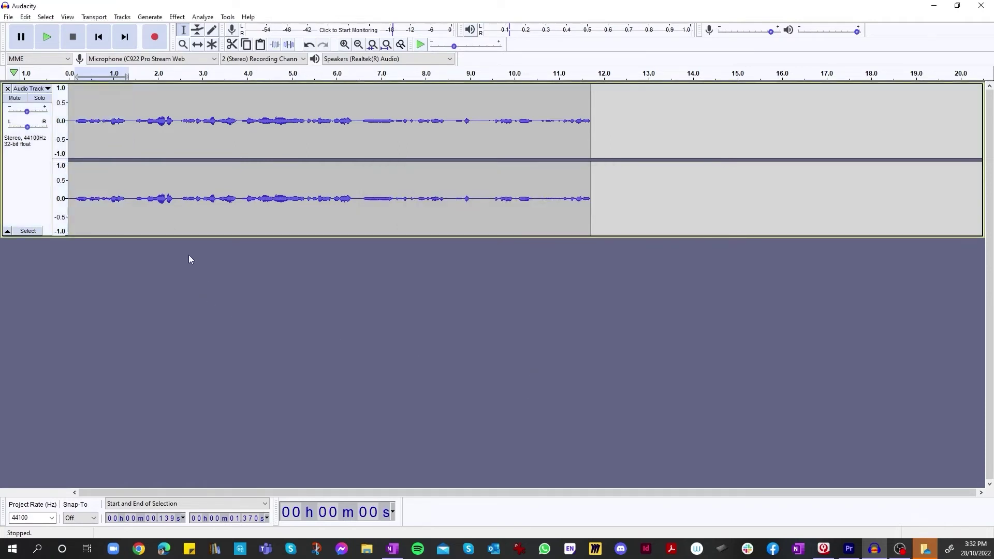
# Export the whole trimmed voiceover as MP3, overwriting Audacity Demo Whole.mp3 without adding tags.
pyautogui.click(12, 18)
pyautogui.moveTo(48, 93)
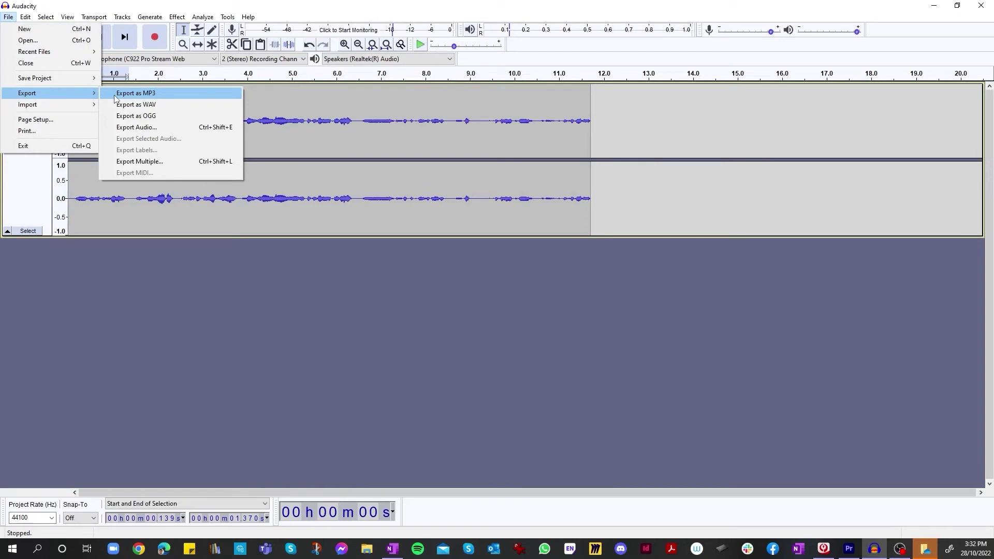
pyautogui.click(149, 96)
pyautogui.doubleClick(139, 133)
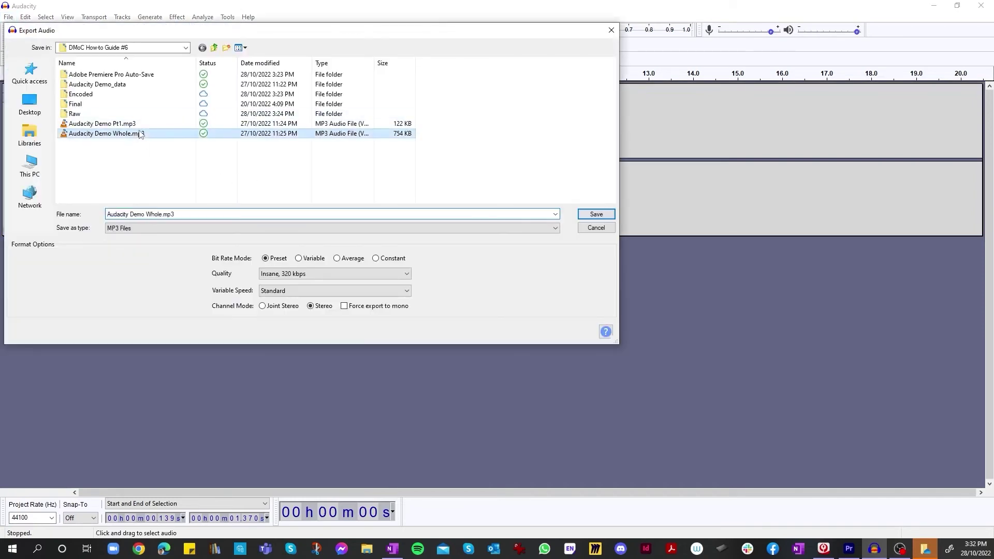
pyautogui.click(573, 278)
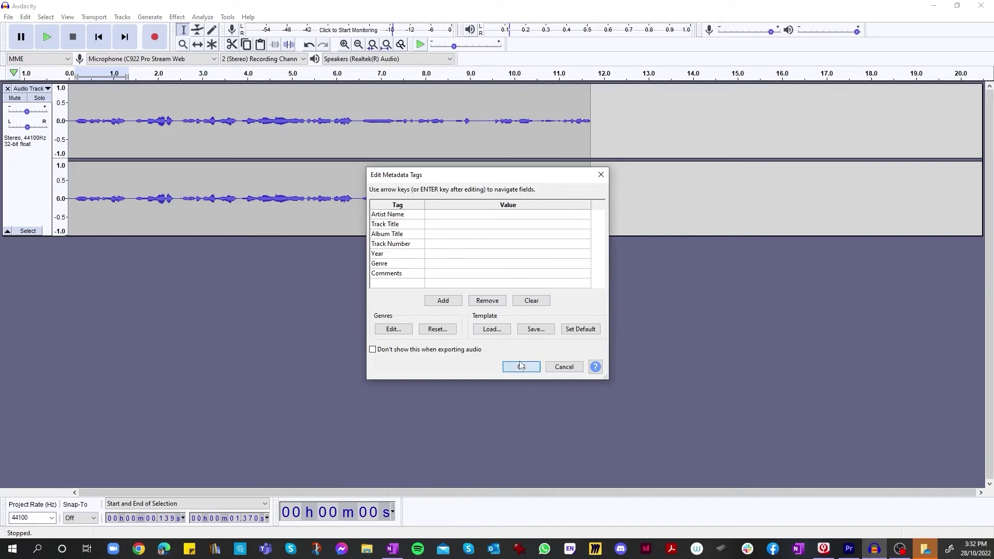
pyautogui.click(521, 366)
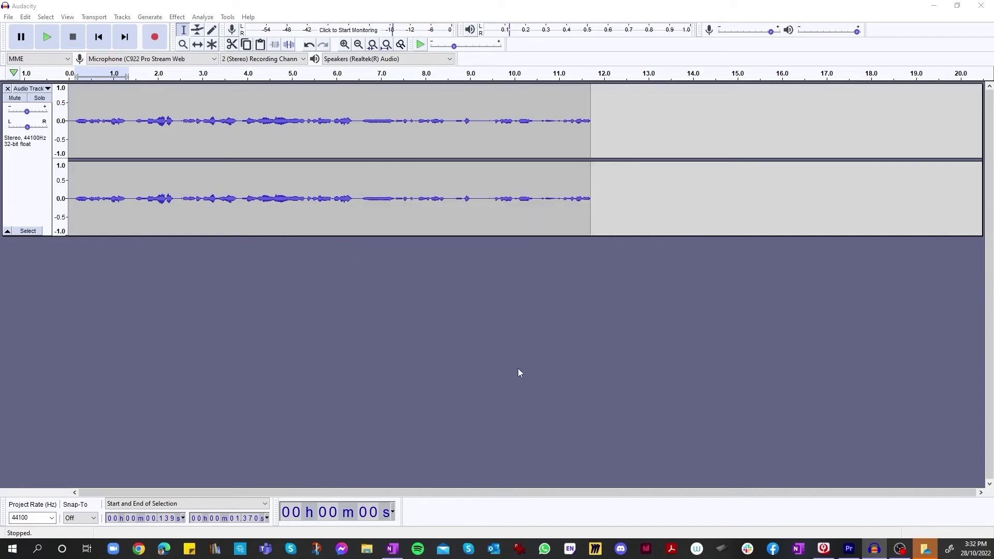
# Change the Project Rate from 44100 to 48000 Hz, then Alt+Tab over to Premiere Pro.
pyautogui.click(51, 519)
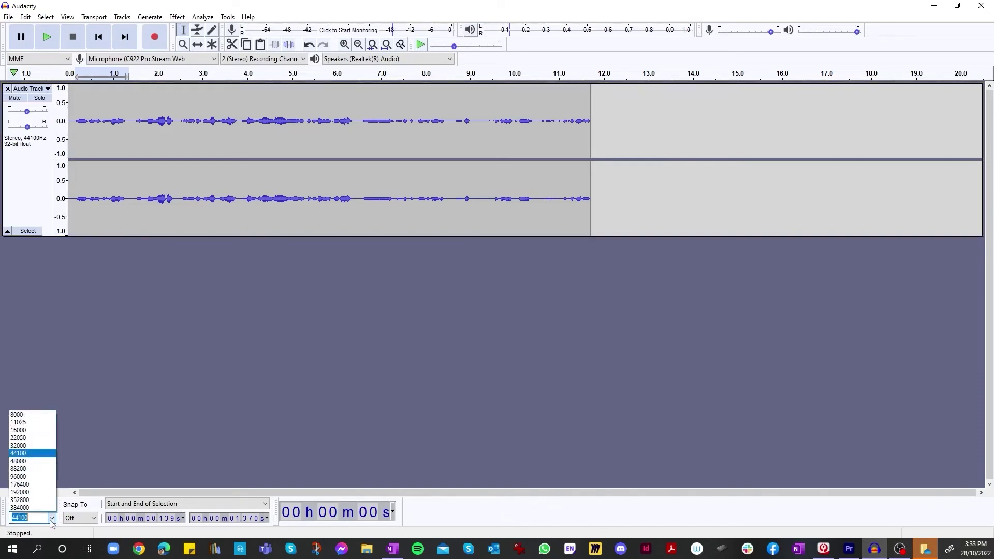
pyautogui.click(39, 461)
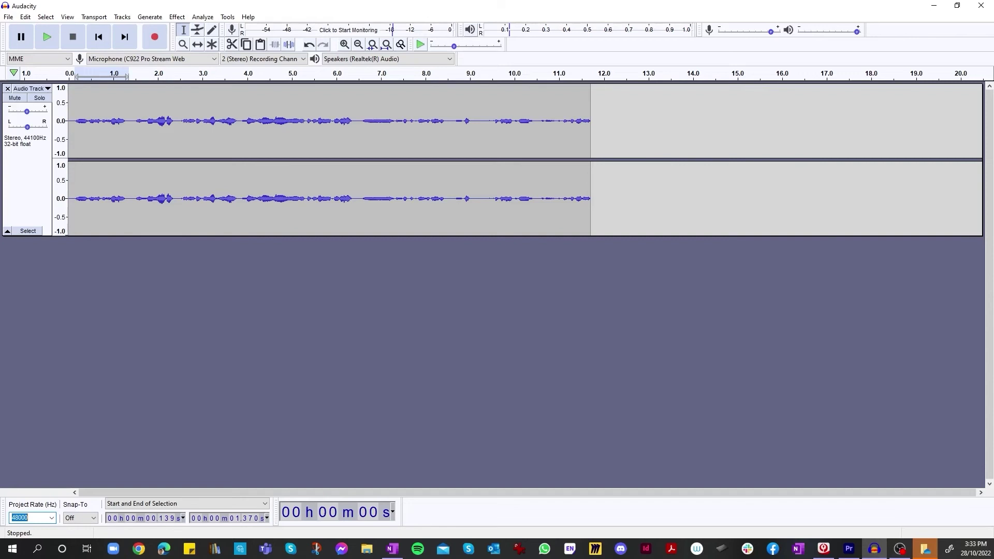
pyautogui.hotkey('alt', 'Tab')
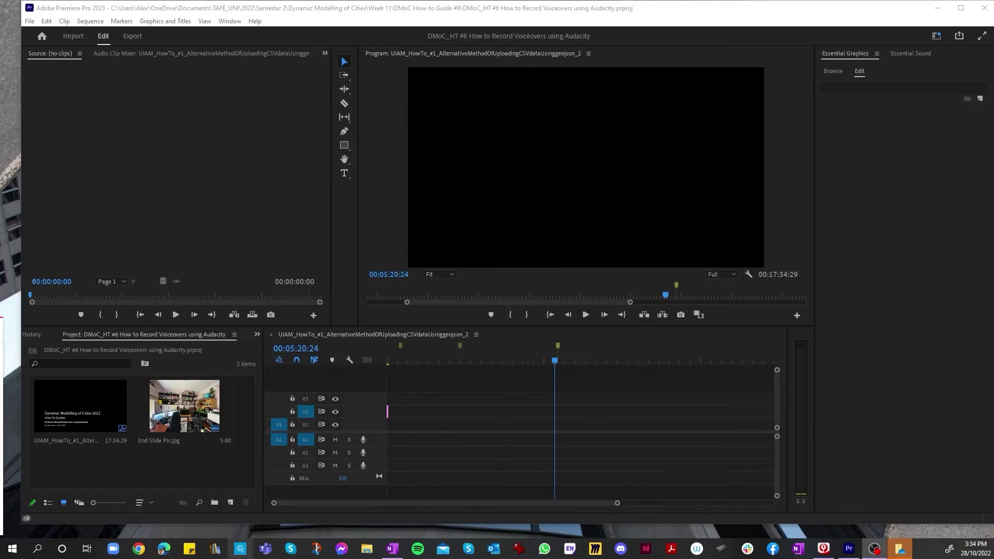
# Import Audacity Demo Whole.mp3, place it on track A1, and rewind the playhead to 00:00:00:00.
pyautogui.click(368, 549)
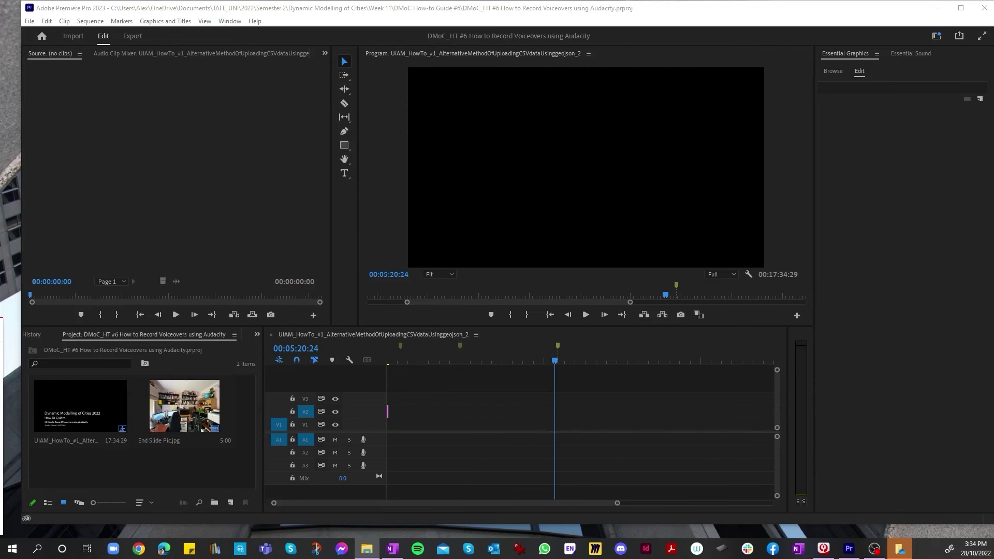
pyautogui.moveTo(77, 307); pyautogui.dragTo(155, 419)
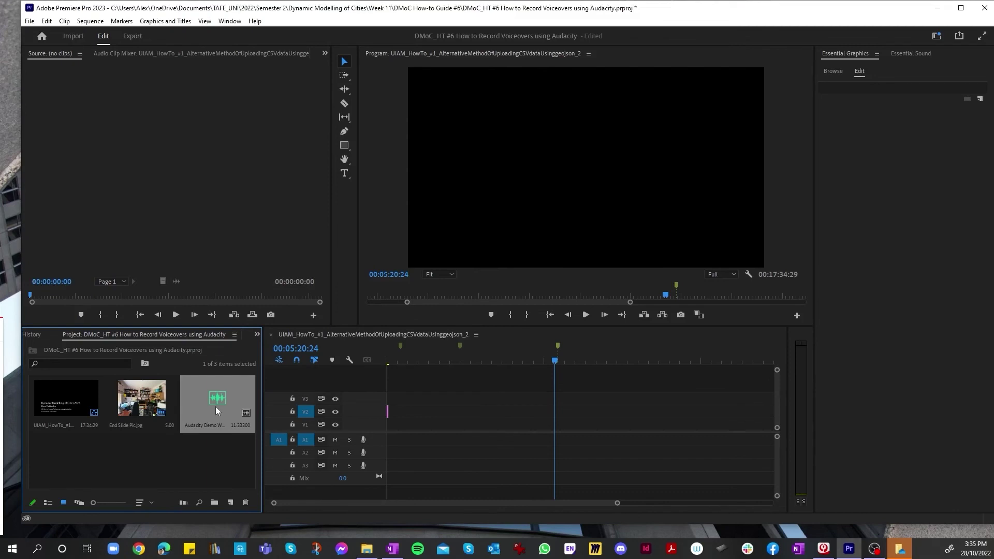
pyautogui.moveTo(218, 406); pyautogui.dragTo(392, 440)
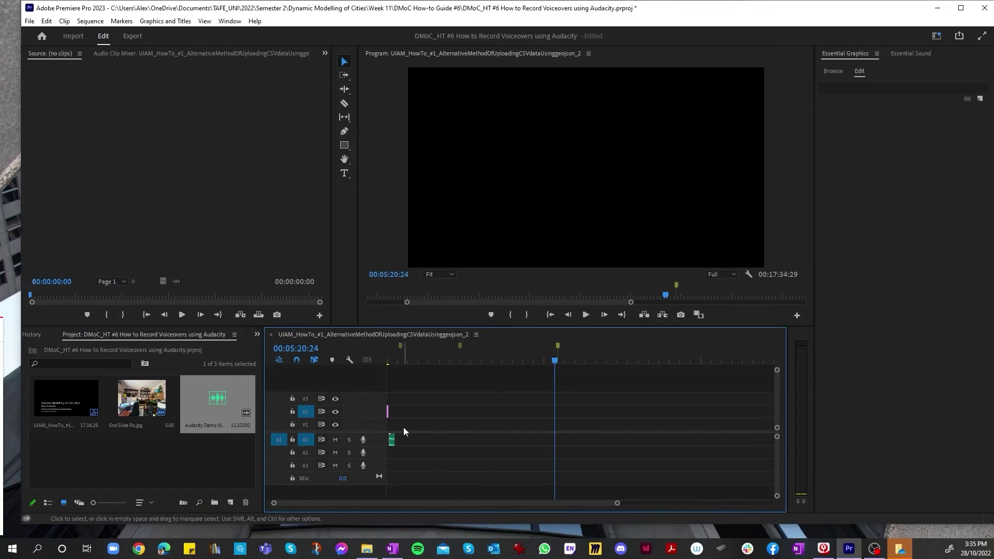
pyautogui.moveTo(555, 361); pyautogui.dragTo(397, 366)
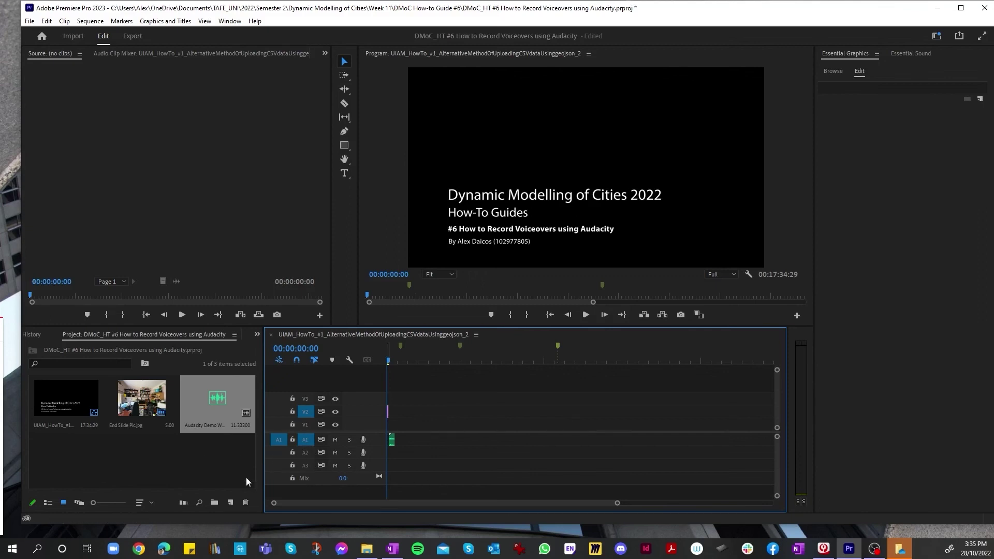
# Play the sequence with the title card, delete the voiceover clip from A1, and return to Audacity.
pyautogui.click(585, 315)
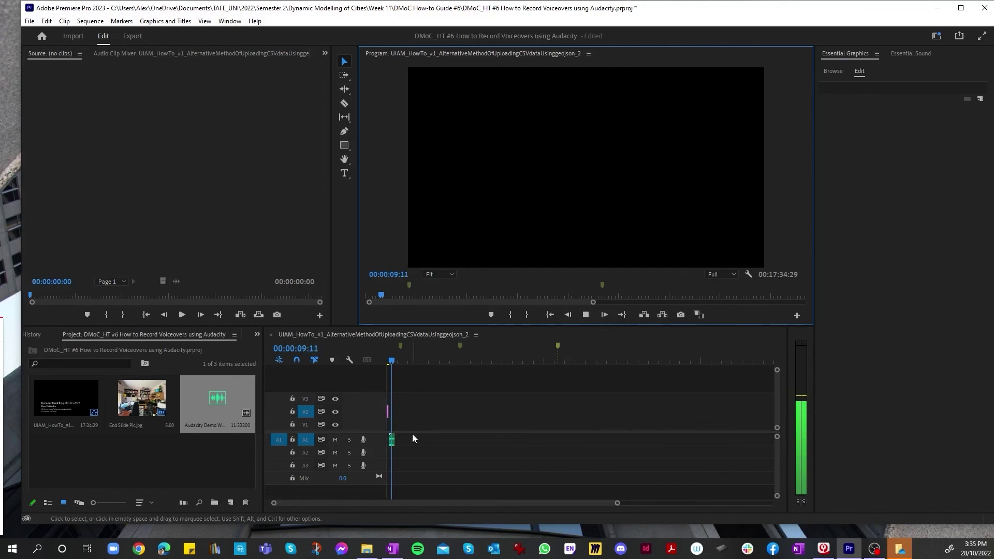
pyautogui.click(589, 316)
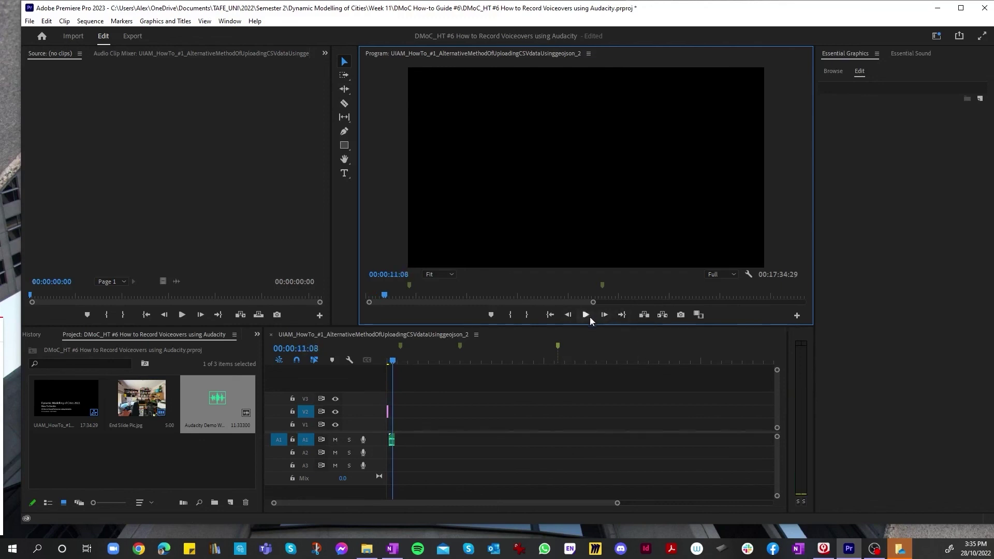
pyautogui.click(392, 443)
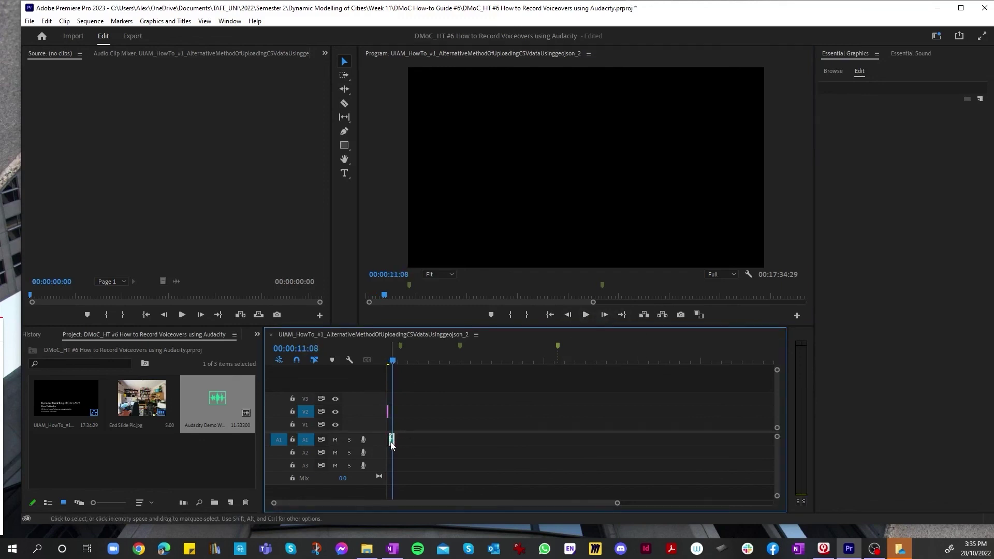
pyautogui.press('Delete')
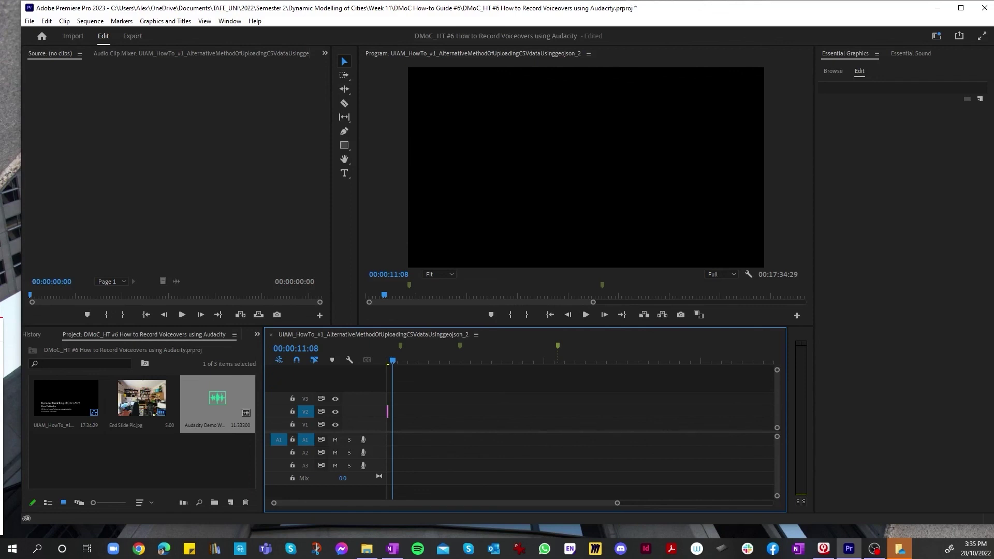
pyautogui.hotkey('alt', 'Tab')
pyautogui.hotkey('alt', 'Tab')
pyautogui.hotkey('alt', 'Tab')
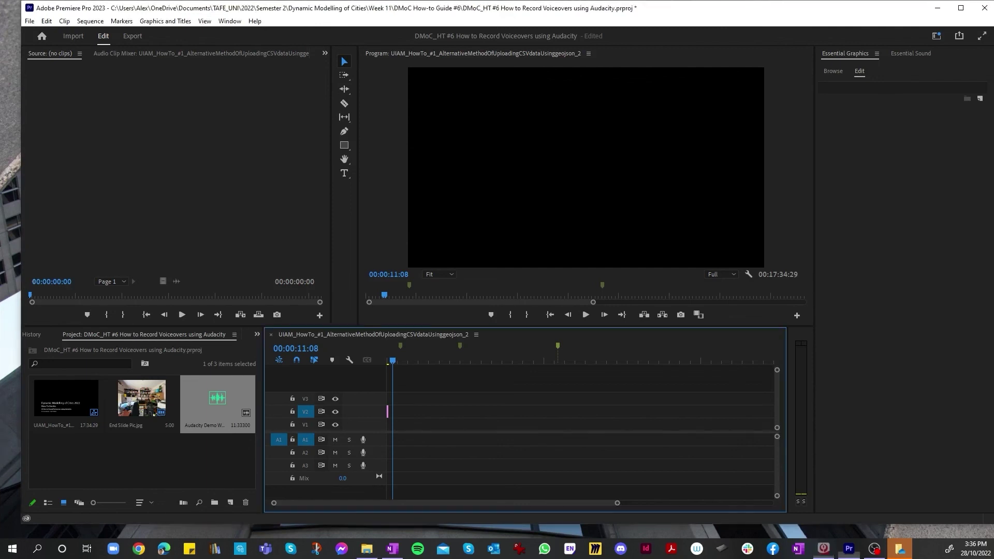
pyautogui.hotkey('alt', 'Tab')
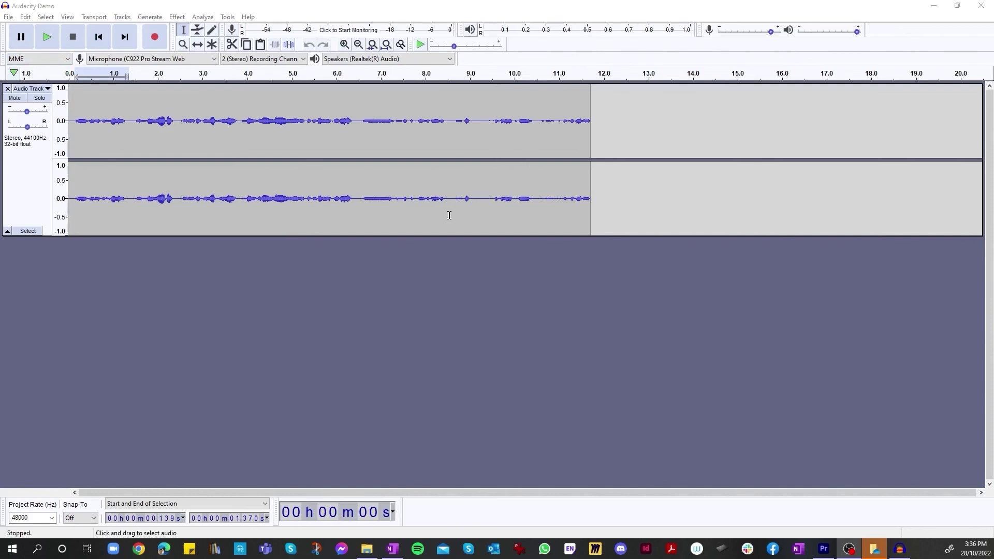
# Save the project over Audacity Demo.aup after acknowledging the project-file warning.
pyautogui.click(8, 17)
pyautogui.moveTo(49, 80)
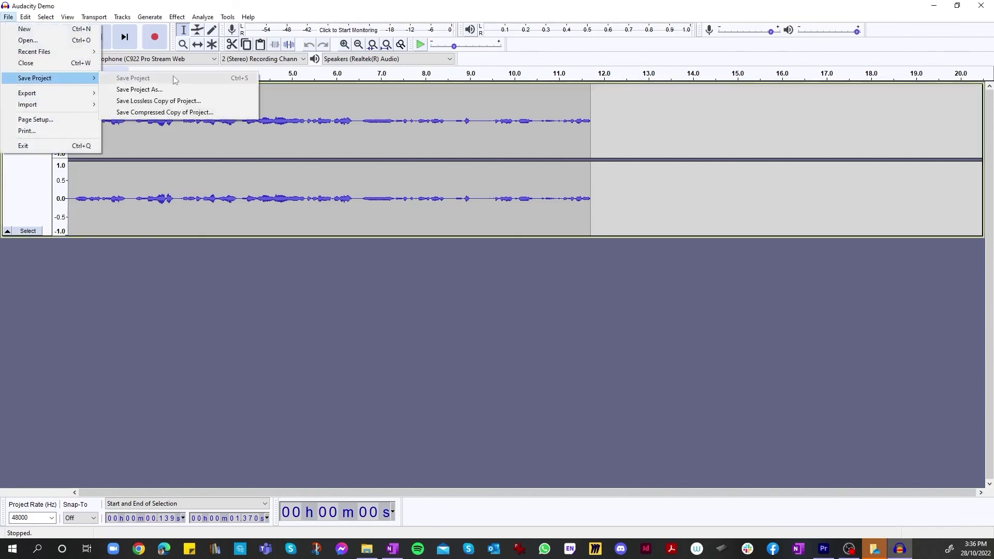
pyautogui.click(139, 89)
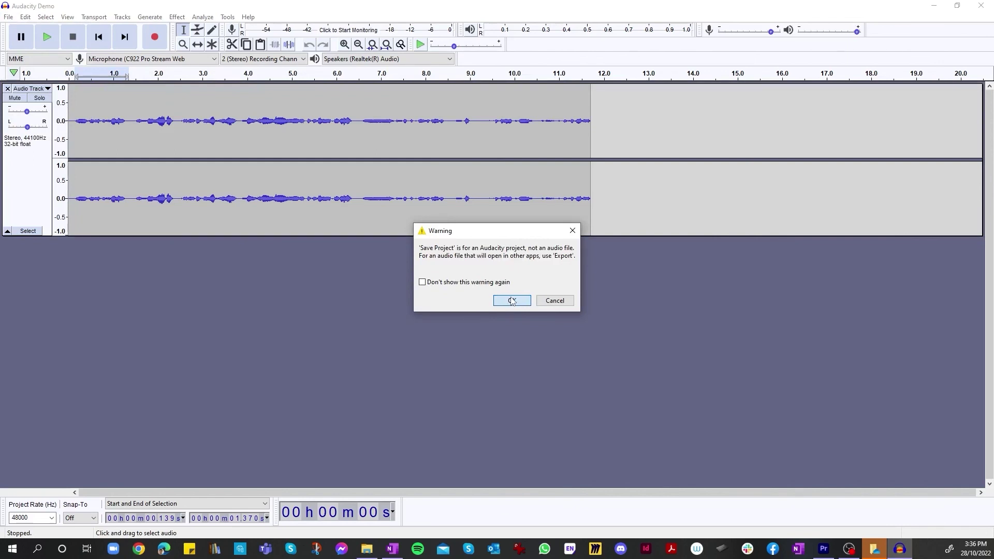
pyautogui.click(511, 302)
pyautogui.click(104, 124)
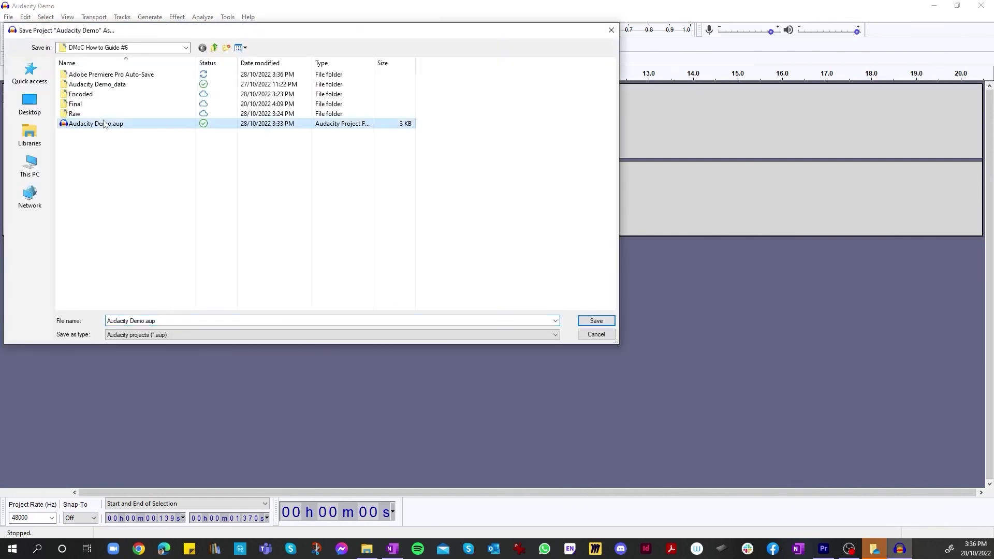
pyautogui.doubleClick(112, 127)
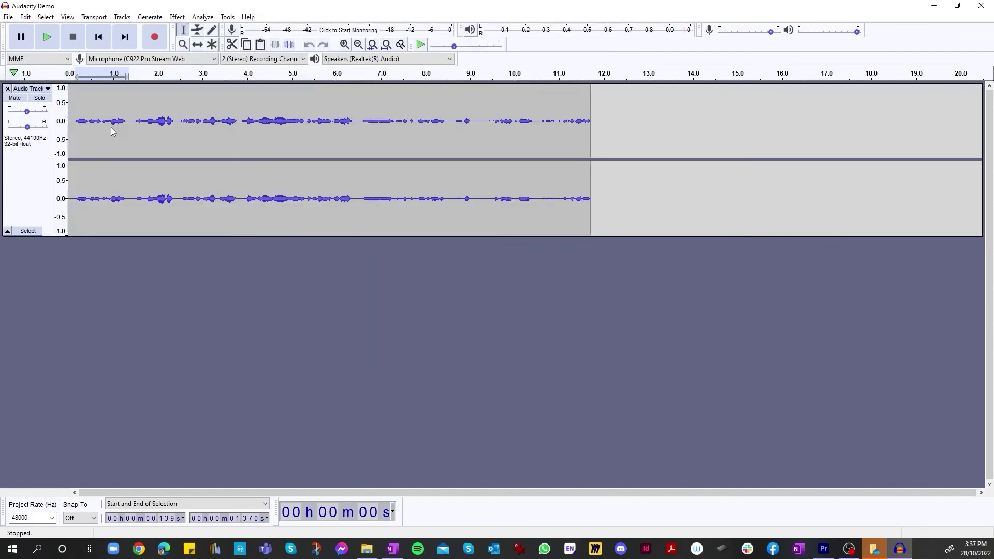